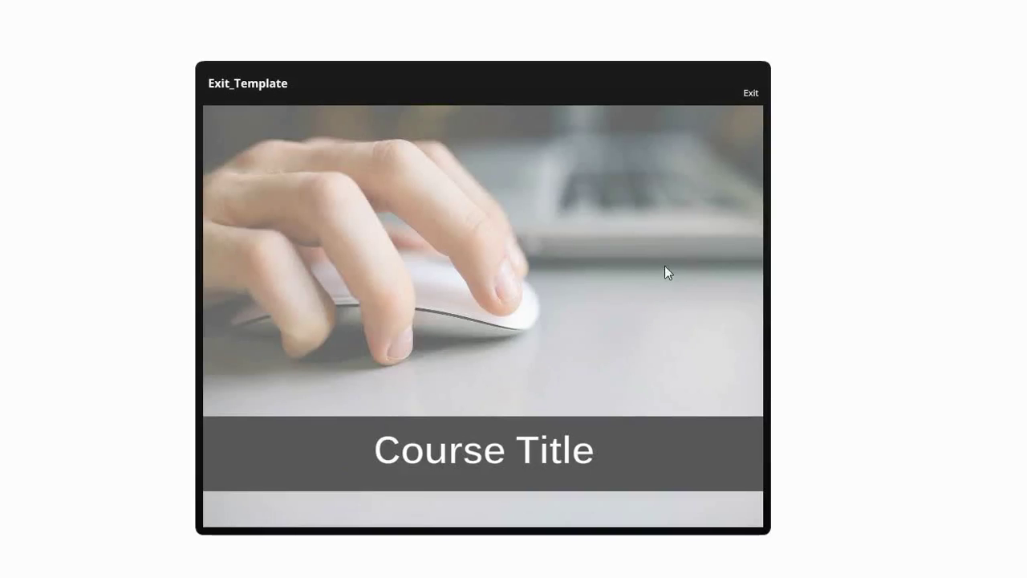
- In the preview, open the Exit confirmation, decline it with No, then reopen it
{"action": "left_click", "coordinate": [749, 101]}
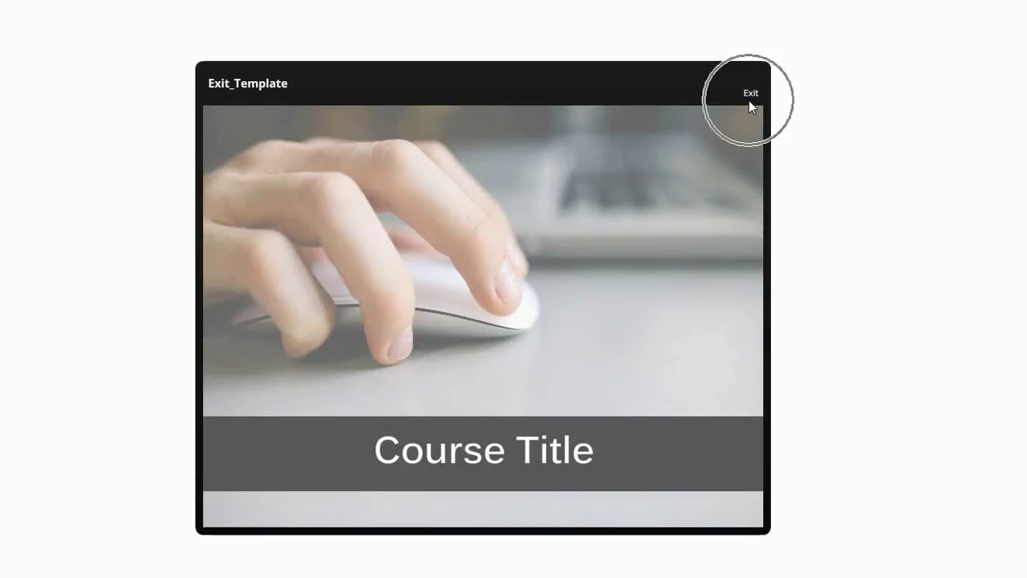
{"action": "left_click", "coordinate": [749, 101]}
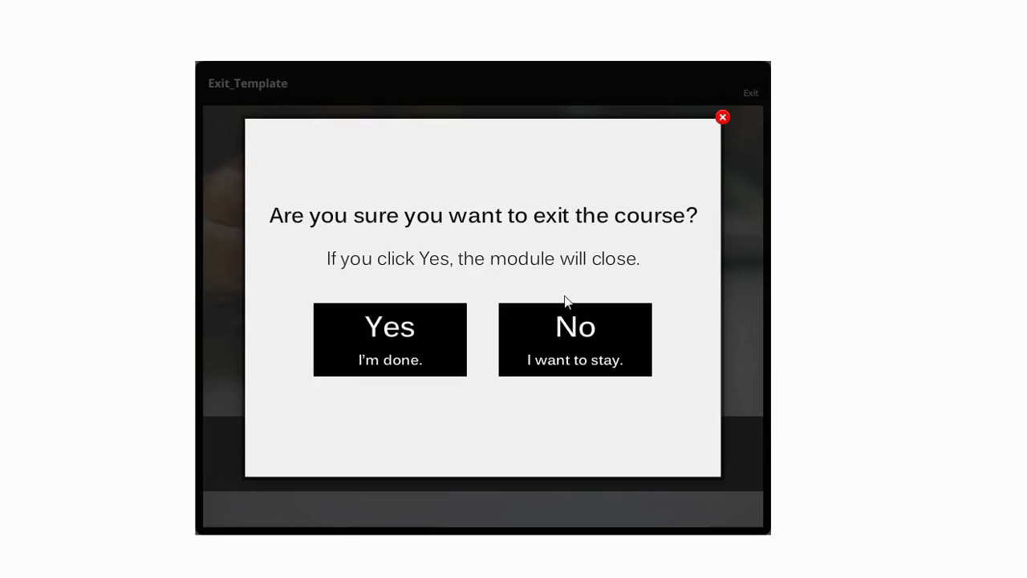
{"action": "left_click", "coordinate": [564, 342]}
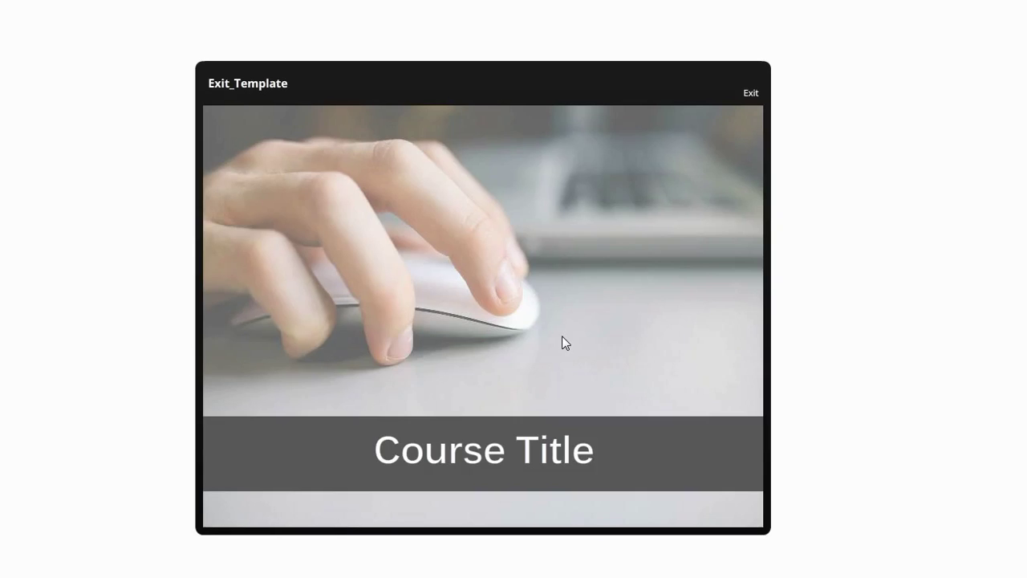
{"action": "left_click", "coordinate": [750, 94]}
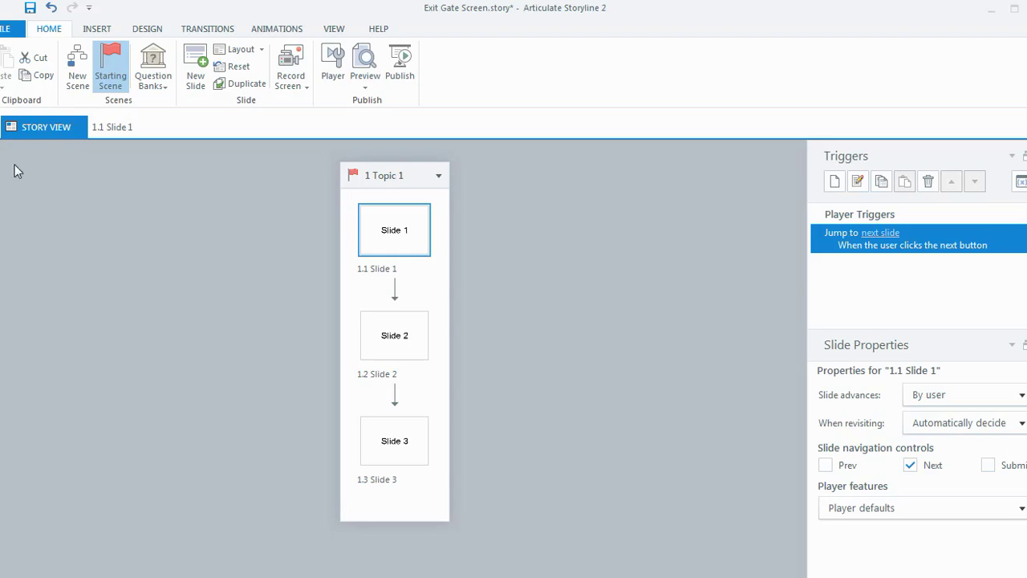
- Add a new scene to the story and name it Exit
{"action": "left_click", "coordinate": [79, 72]}
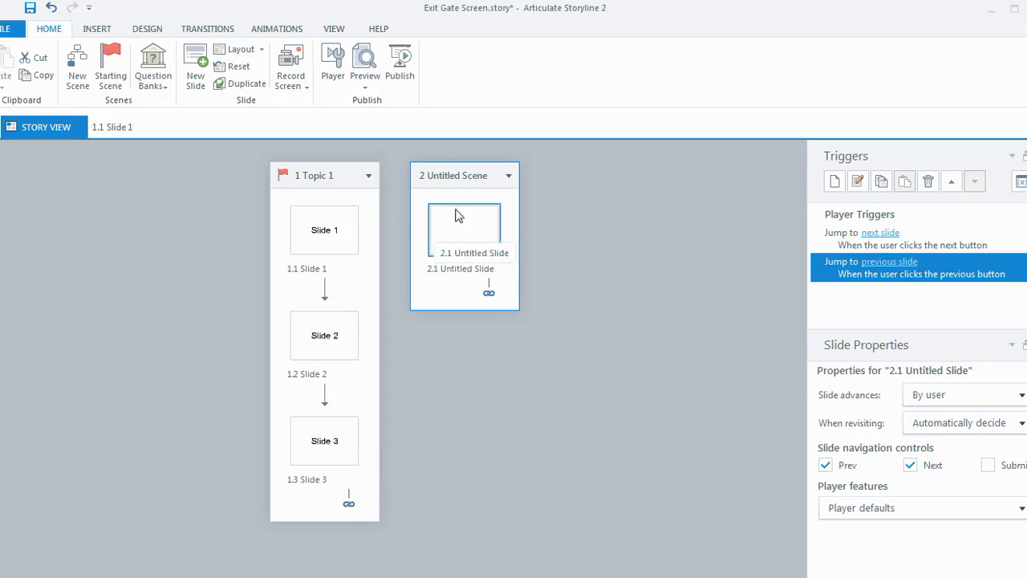
{"action": "double_click", "coordinate": [456, 178]}
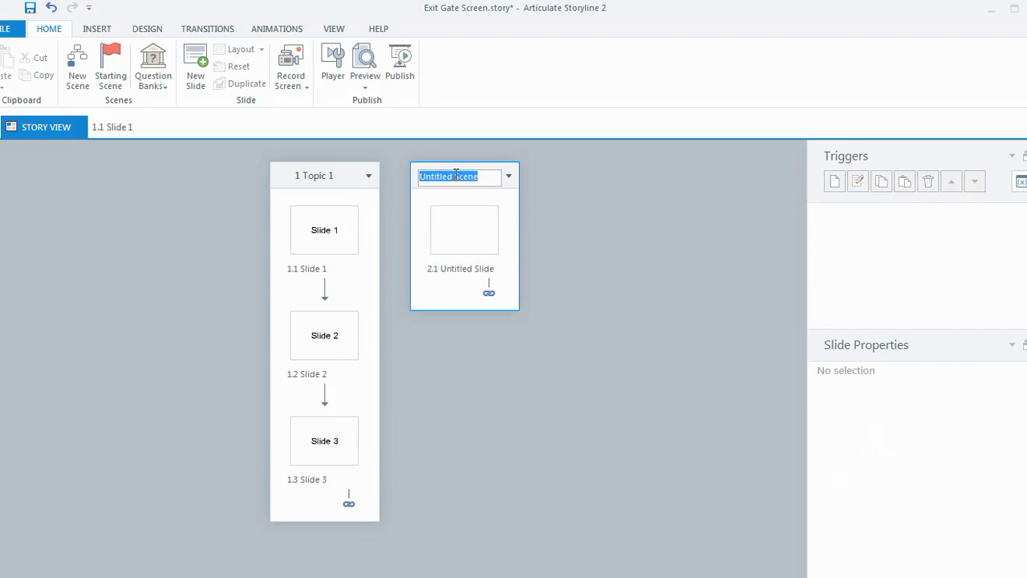
{"action": "type", "text": "Exit"}
{"action": "left_click", "coordinate": [554, 235]}
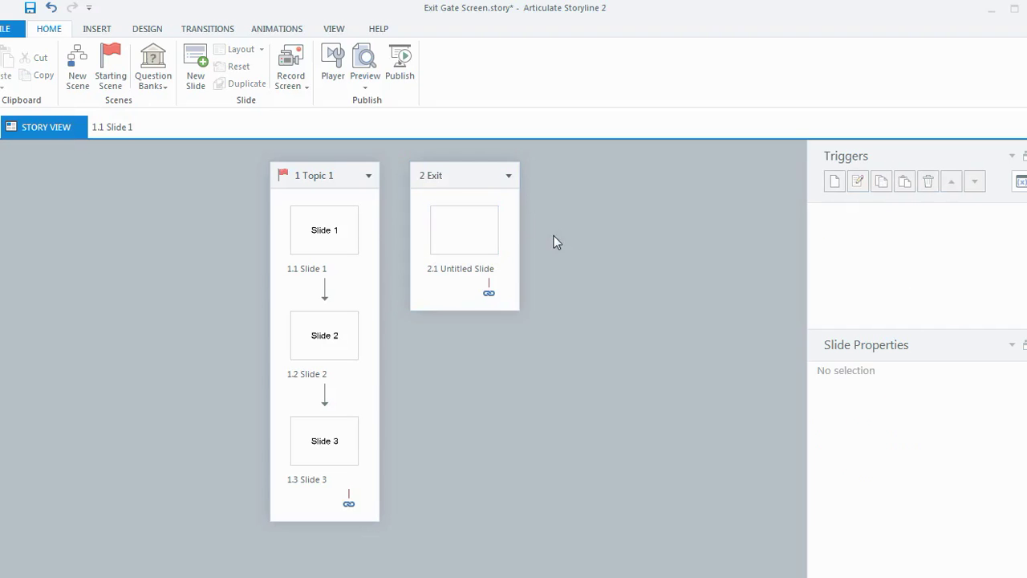
- Rename the new scene's slide to Yes/No and open it for editing
{"action": "double_click", "coordinate": [460, 273]}
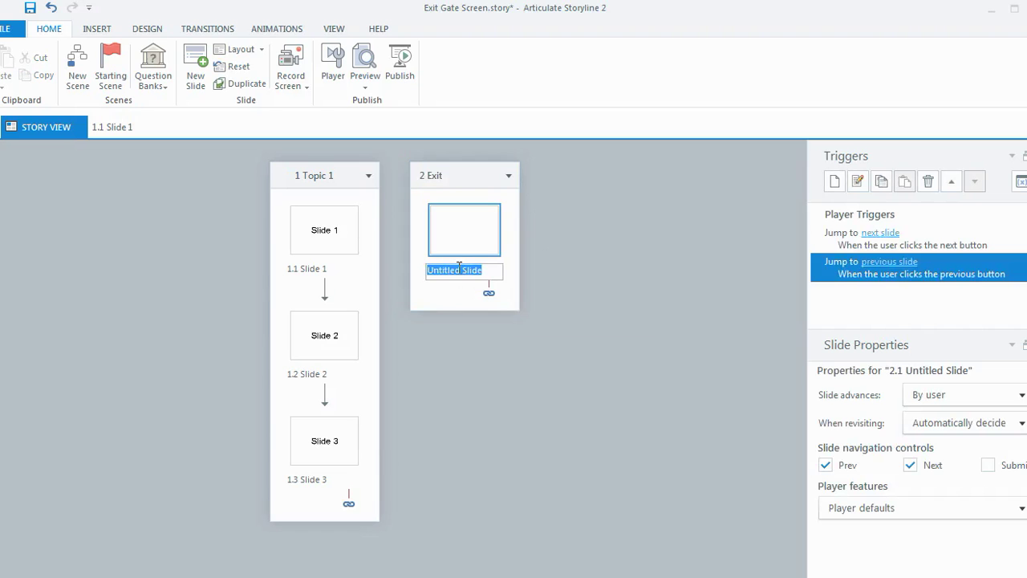
{"action": "type", "text": "Yes/No"}
{"action": "left_click", "coordinate": [558, 255]}
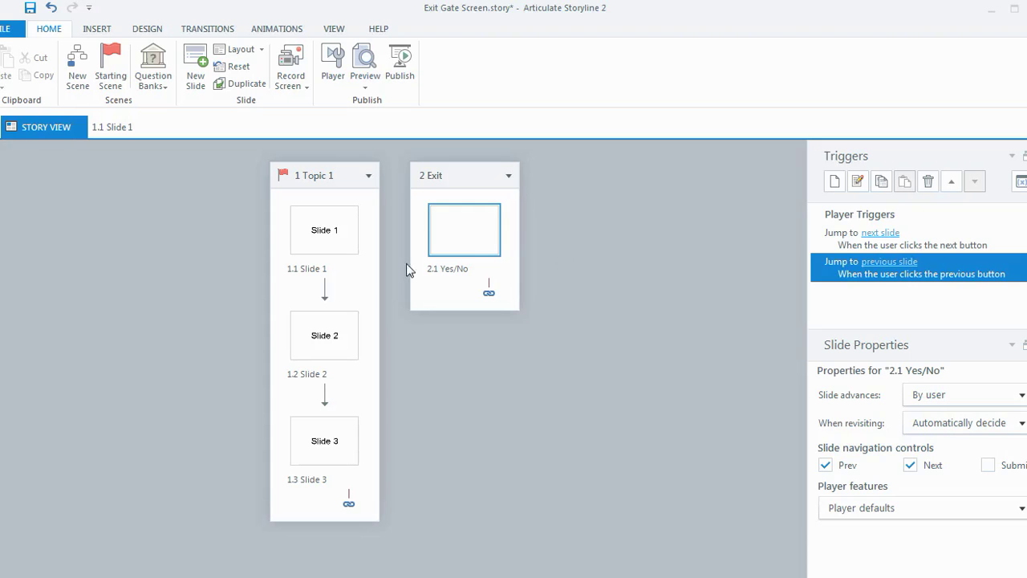
{"action": "double_click", "coordinate": [469, 234]}
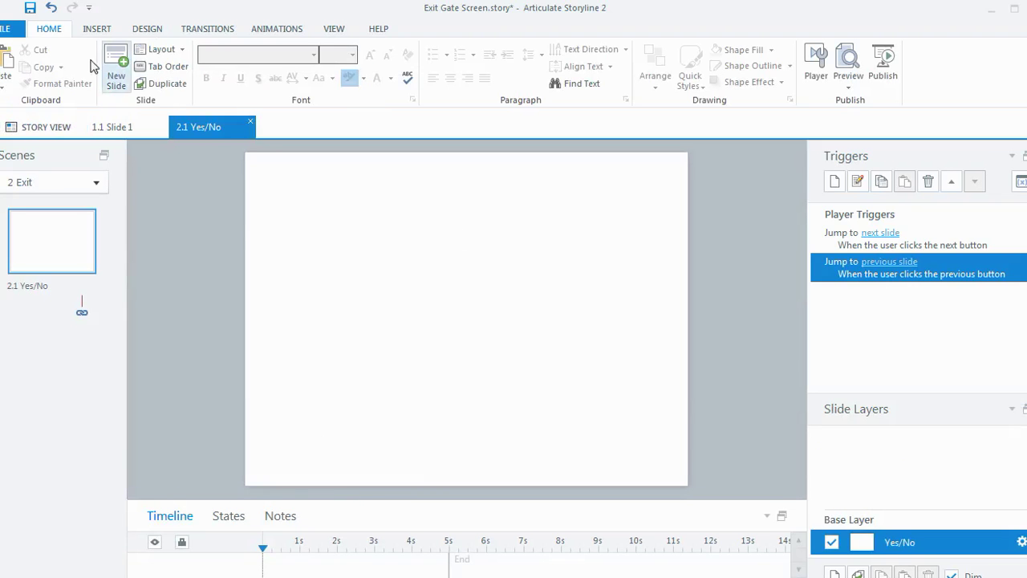
- Add a wide text box near the slide top reading 'Do you really want to exit the course?'
{"action": "left_click", "coordinate": [96, 30]}
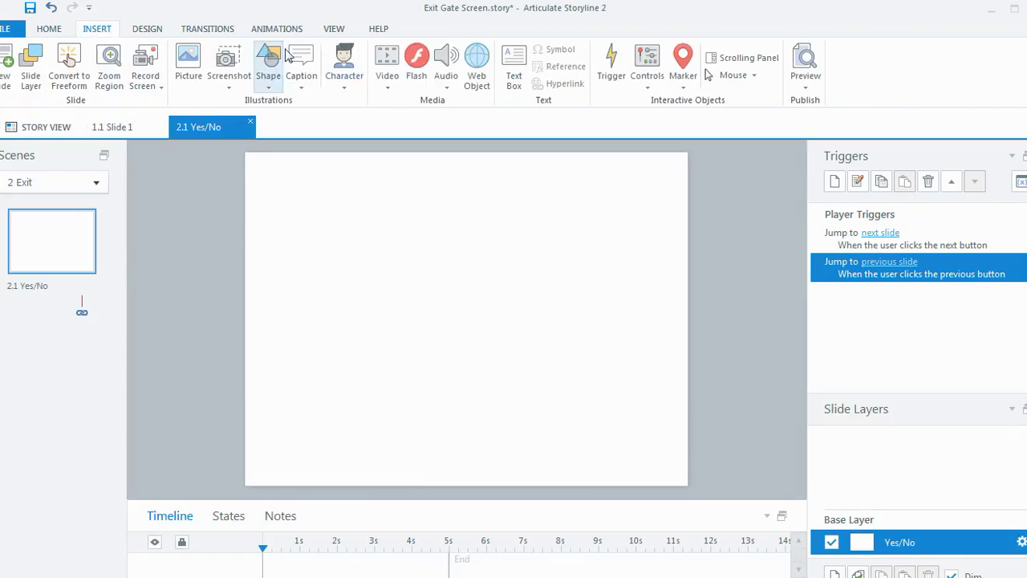
{"action": "left_click", "coordinate": [514, 68]}
{"action": "left_click", "coordinate": [304, 199]}
{"action": "left_click_drag", "start_coordinate": [304, 198], "coordinate": [645, 259]}
{"action": "type", "text": "Do"}
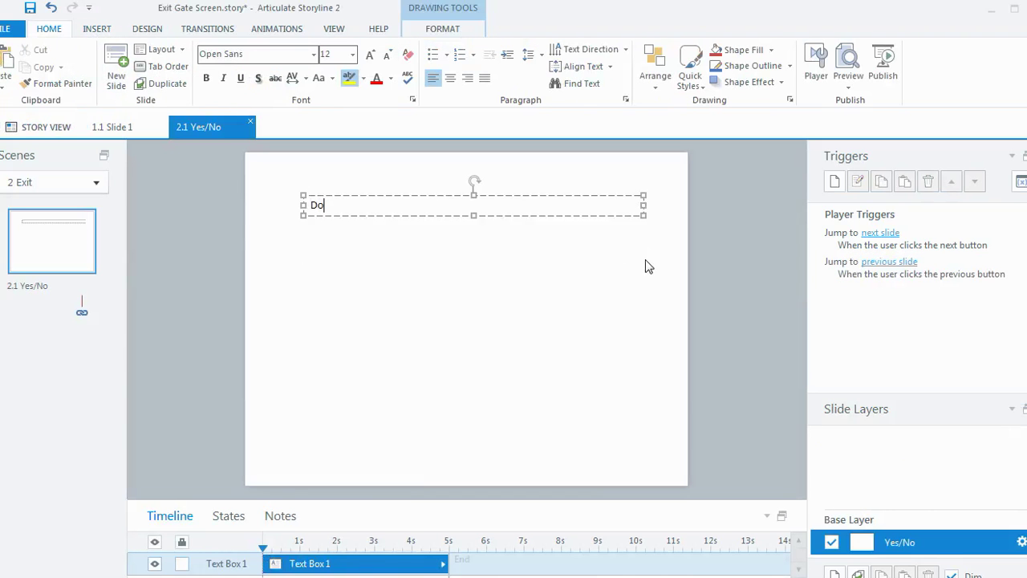
{"action": "type", "text": " you really want to exit the coyr"}
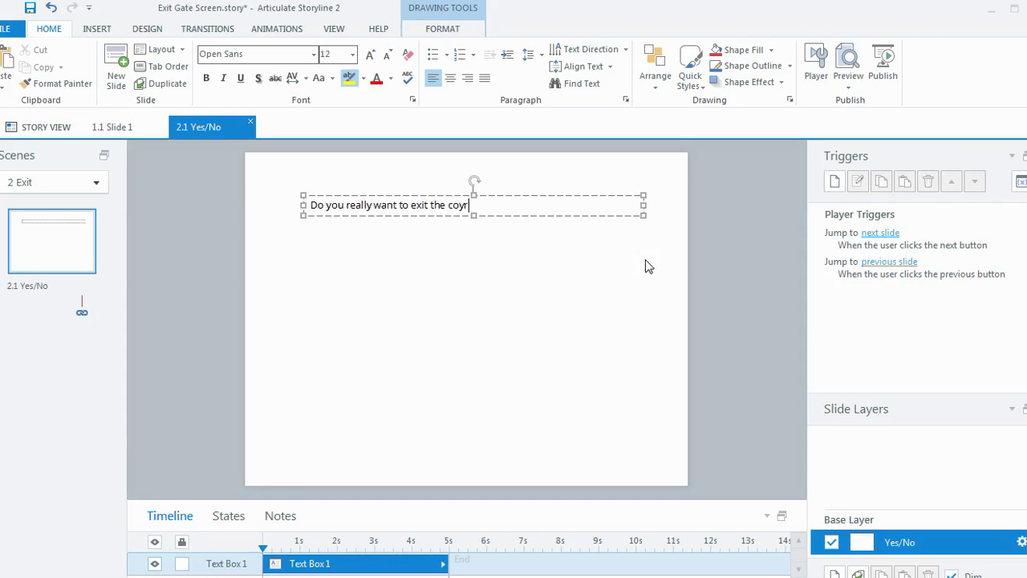
{"action": "key", "text": "BackSpace"}
{"action": "type", "text": "urse?"}
{"action": "key", "text": "Escape"}
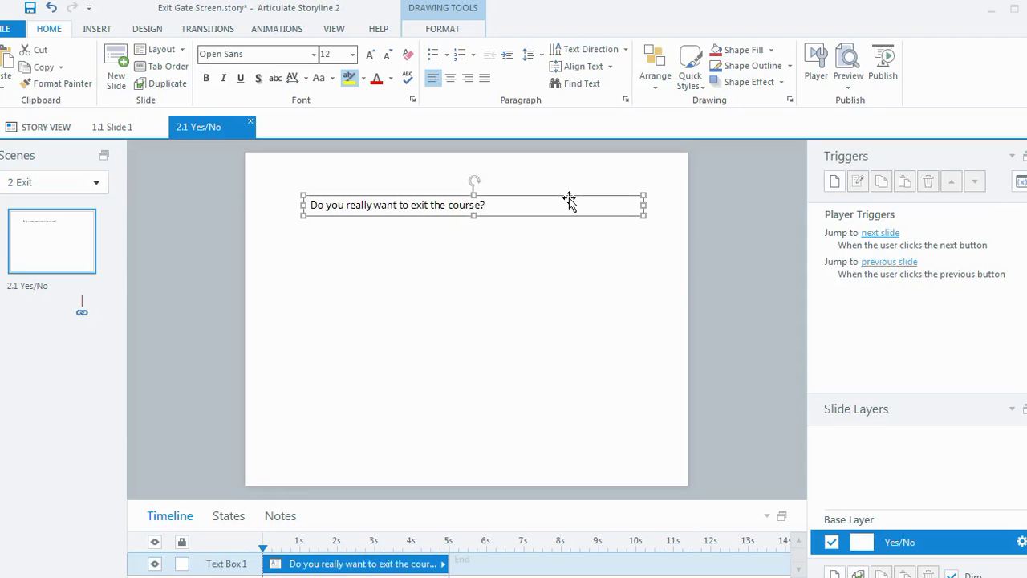
- Enlarge the question to 20 pt, center its text, and align the box horizontally centred
{"action": "left_click", "coordinate": [374, 57]}
{"action": "left_click", "coordinate": [373, 56]}
{"action": "left_click", "coordinate": [374, 57]}
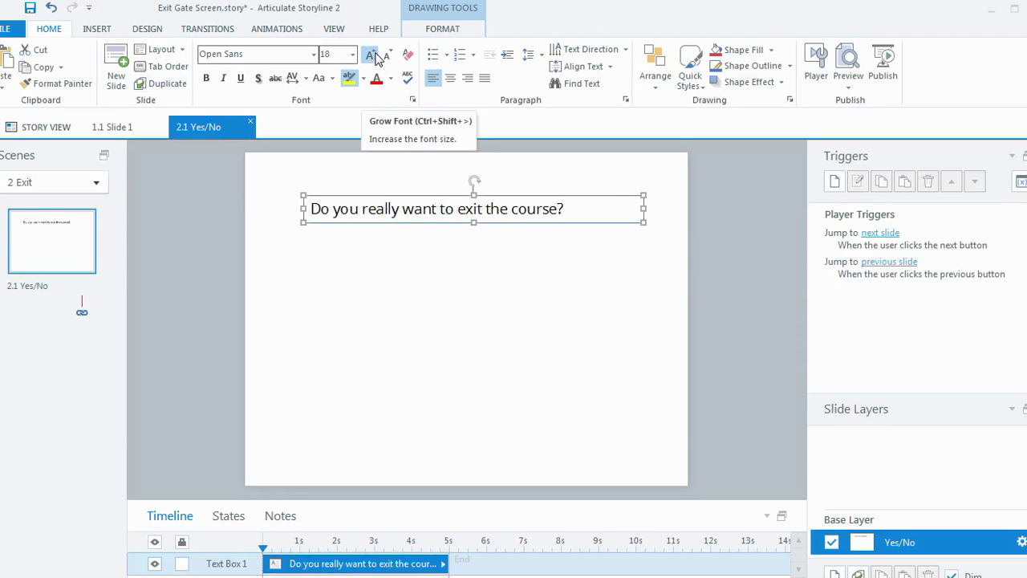
{"action": "left_click", "coordinate": [374, 57]}
{"action": "left_click", "coordinate": [451, 79]}
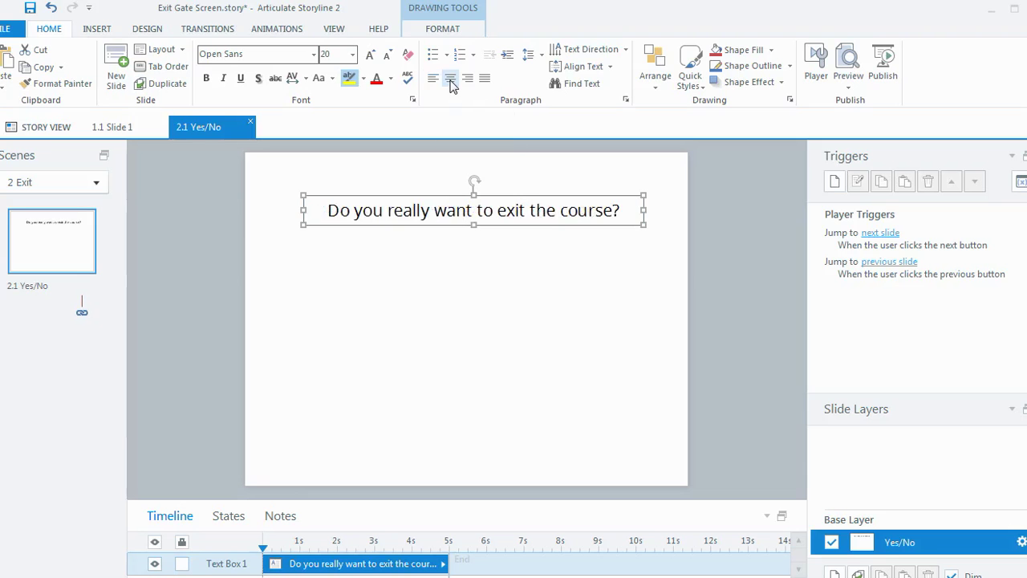
{"action": "left_click", "coordinate": [654, 90]}
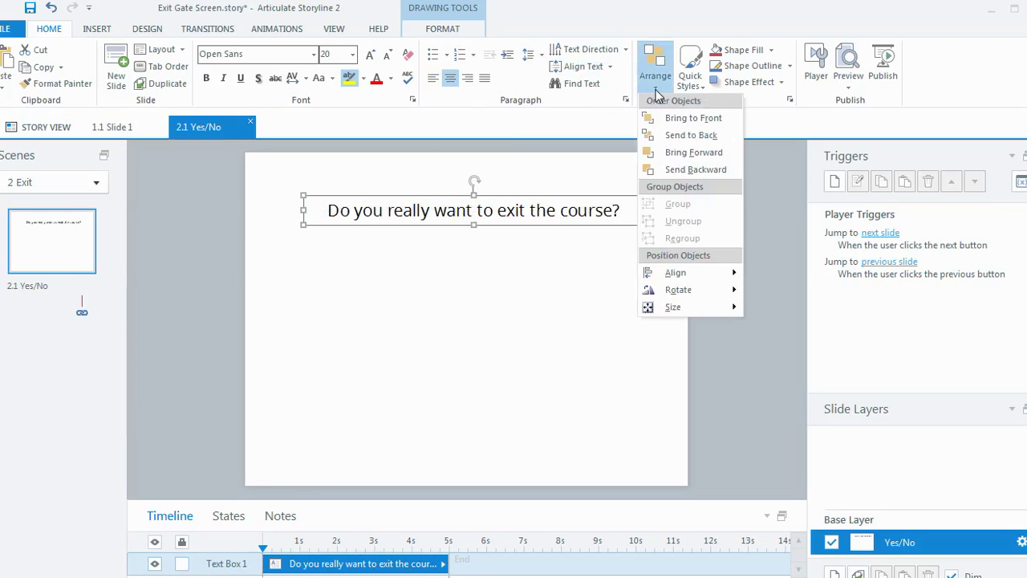
{"action": "mouse_move", "coordinate": [670, 275]}
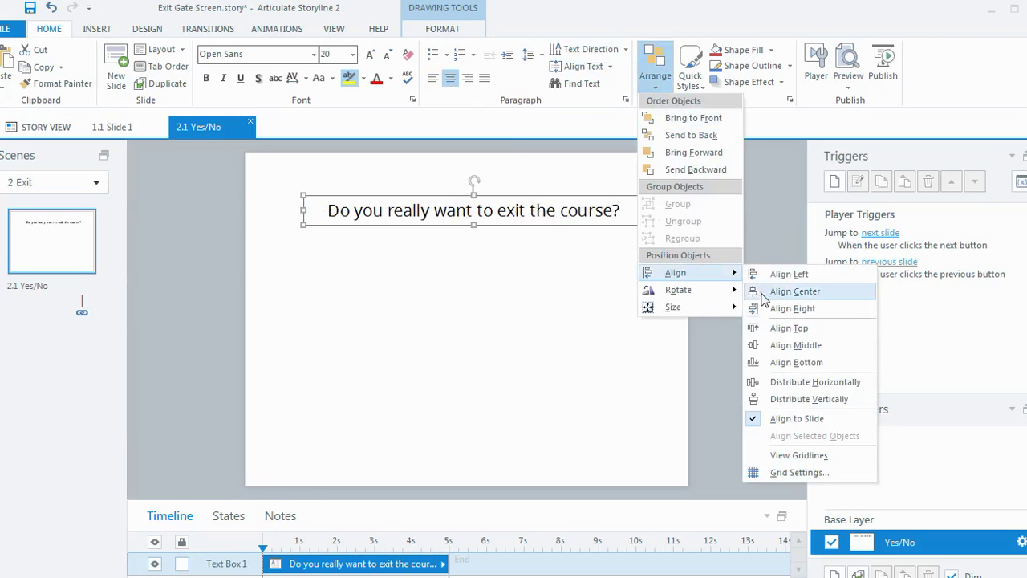
{"action": "left_click", "coordinate": [788, 382]}
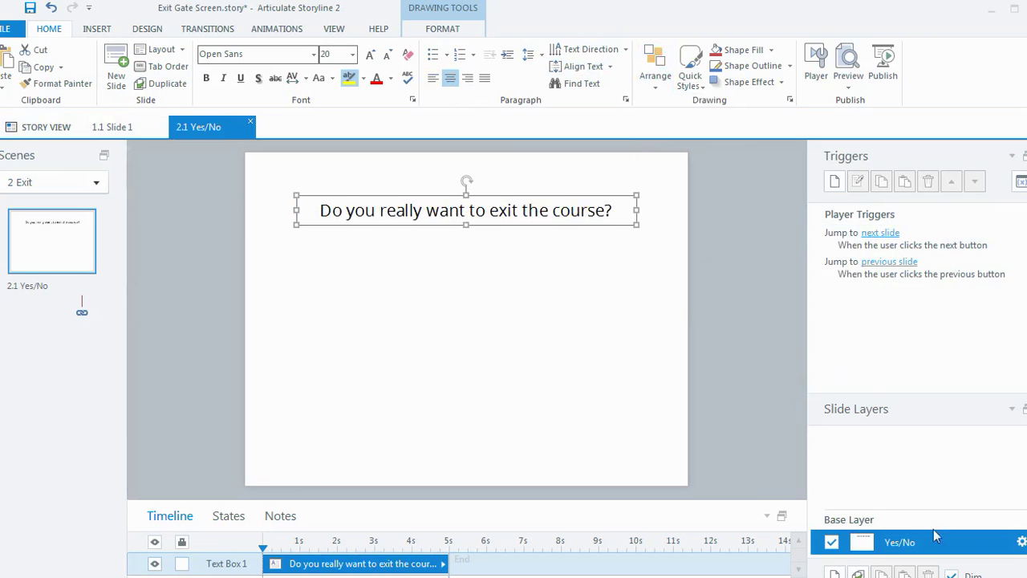
- Remove the Next and Previous navigation buttons from the Yes/No slide's properties
{"action": "left_click", "coordinate": [1022, 544]}
{"action": "left_click", "coordinate": [495, 305]}
{"action": "left_click", "coordinate": [395, 305]}
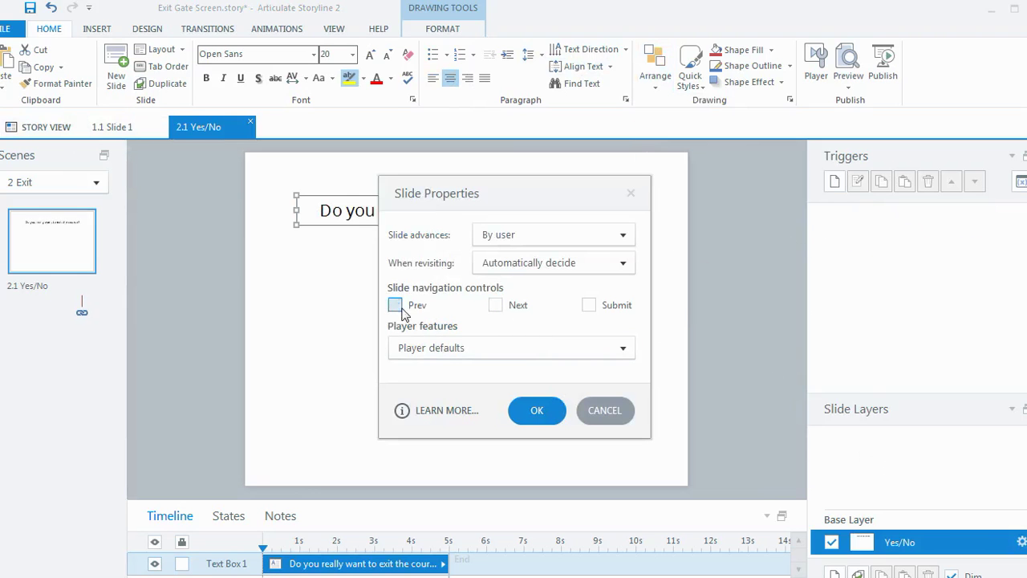
{"action": "left_click", "coordinate": [539, 410]}
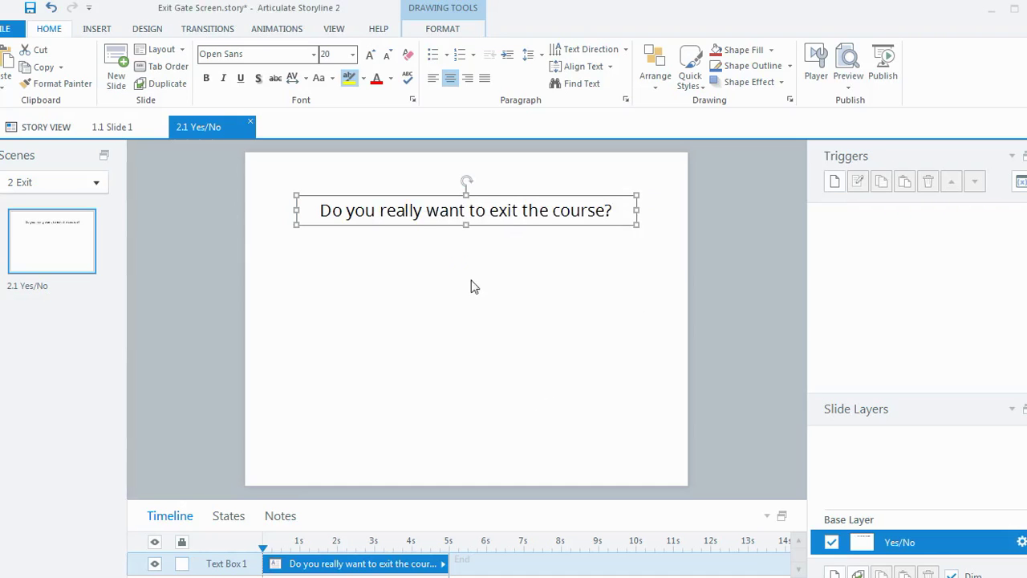
- Draw a rectangle button below the question reading 'Yes' with 'I'm done' on a second line
{"action": "left_click", "coordinate": [96, 28]}
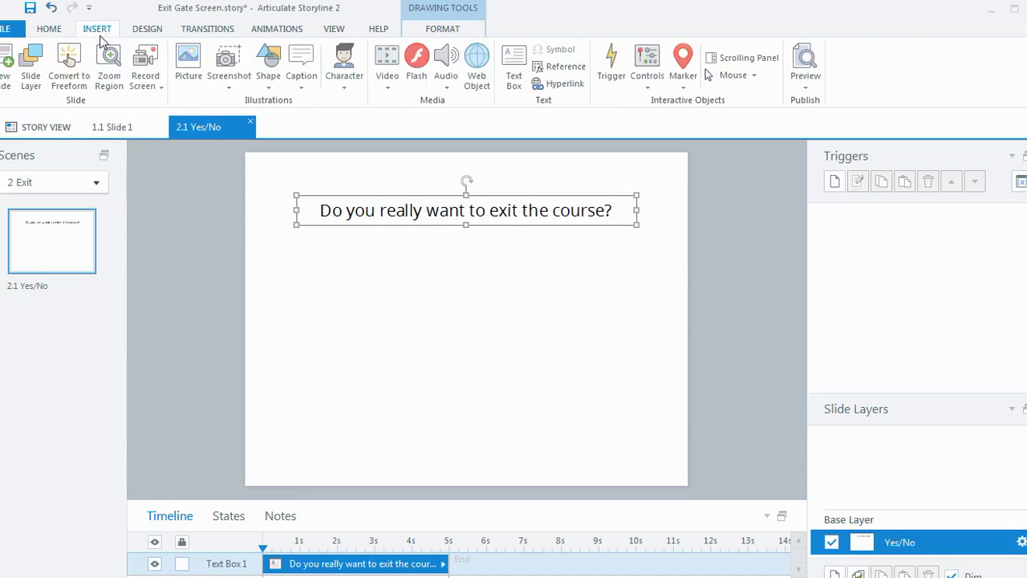
{"action": "left_click", "coordinate": [268, 68]}
{"action": "left_click", "coordinate": [263, 143]}
{"action": "left_click_drag", "start_coordinate": [304, 285], "coordinate": [455, 361]}
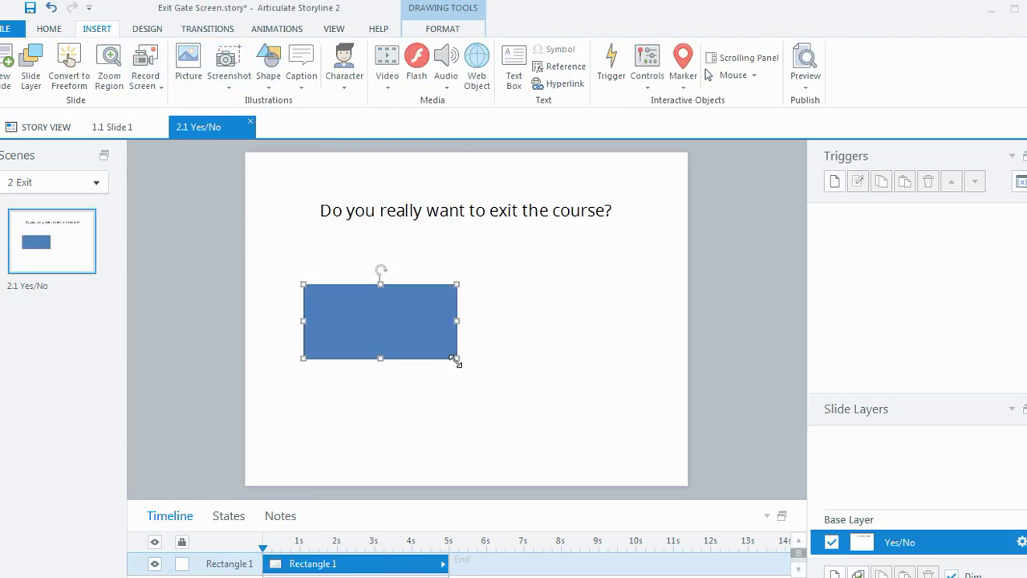
{"action": "type", "text": "Yes"}
{"action": "key", "text": "Return"}
{"action": "type", "text": "I'm done"}
{"action": "left_click", "coordinate": [394, 285]}
- Make the button's 'Yes' 28 pt and bold
{"action": "left_click", "coordinate": [63, 28]}
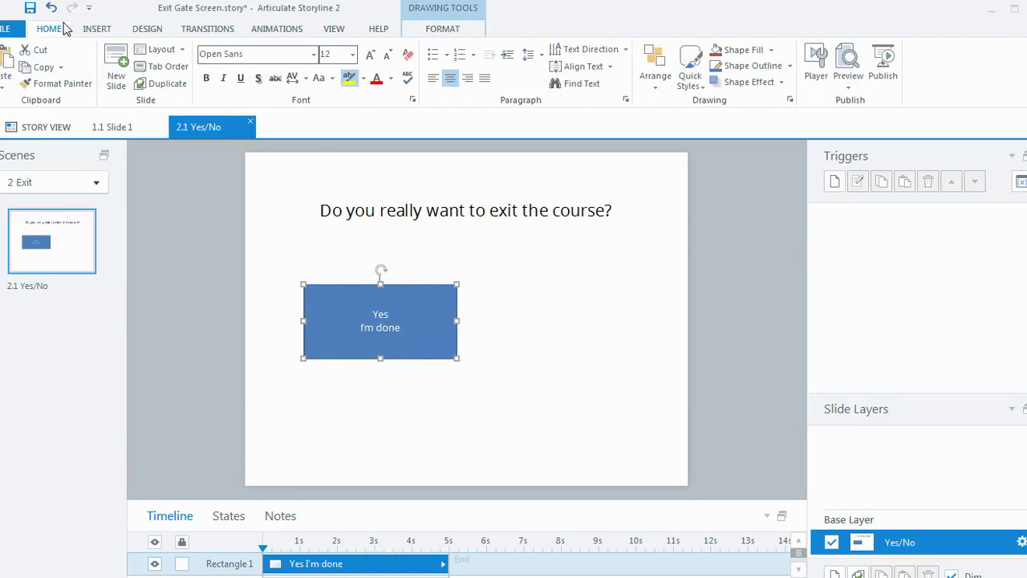
{"action": "left_click", "coordinate": [370, 55]}
{"action": "left_click", "coordinate": [370, 54]}
{"action": "left_click", "coordinate": [370, 55]}
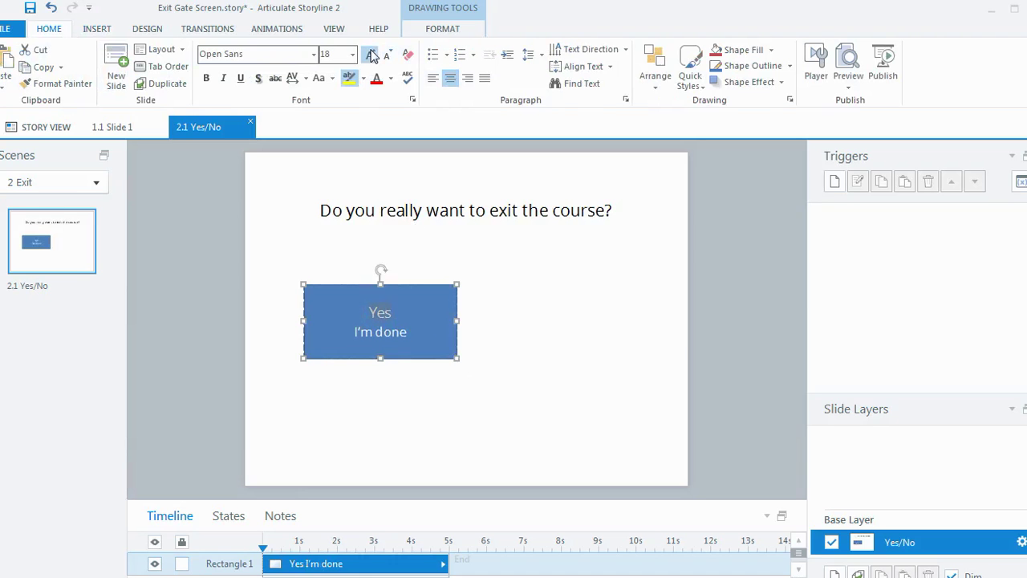
{"action": "left_click", "coordinate": [370, 55]}
{"action": "left_click", "coordinate": [370, 55]}
{"action": "left_click", "coordinate": [370, 55]}
{"action": "left_click", "coordinate": [206, 78]}
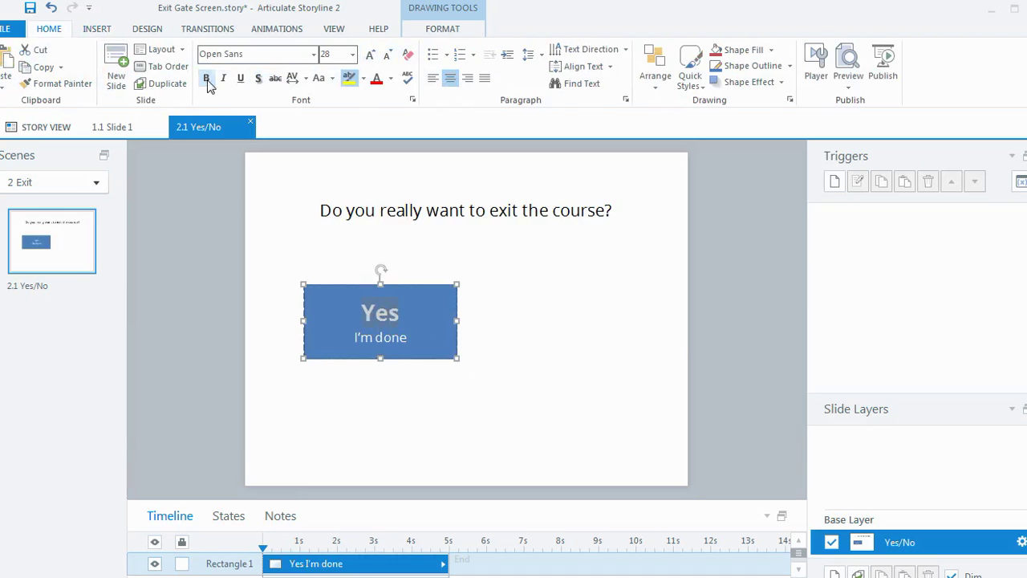
{"action": "left_click", "coordinate": [504, 249]}
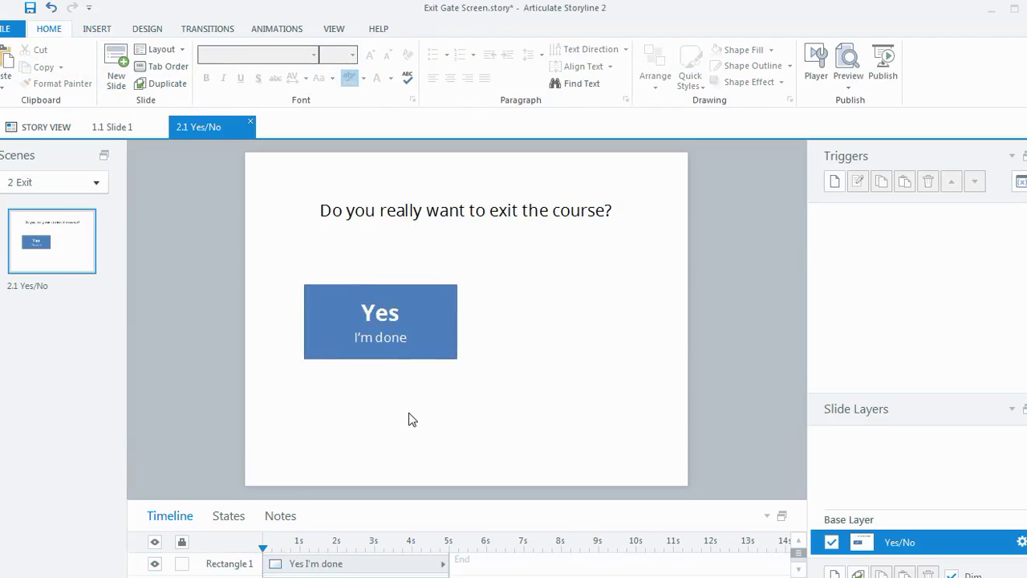
- Duplicate the Yes button to its right, retype it as 'No' / 'I want to stay', and name it No
{"action": "left_click_drag", "start_coordinate": [414, 358], "coordinate": [586, 374]}
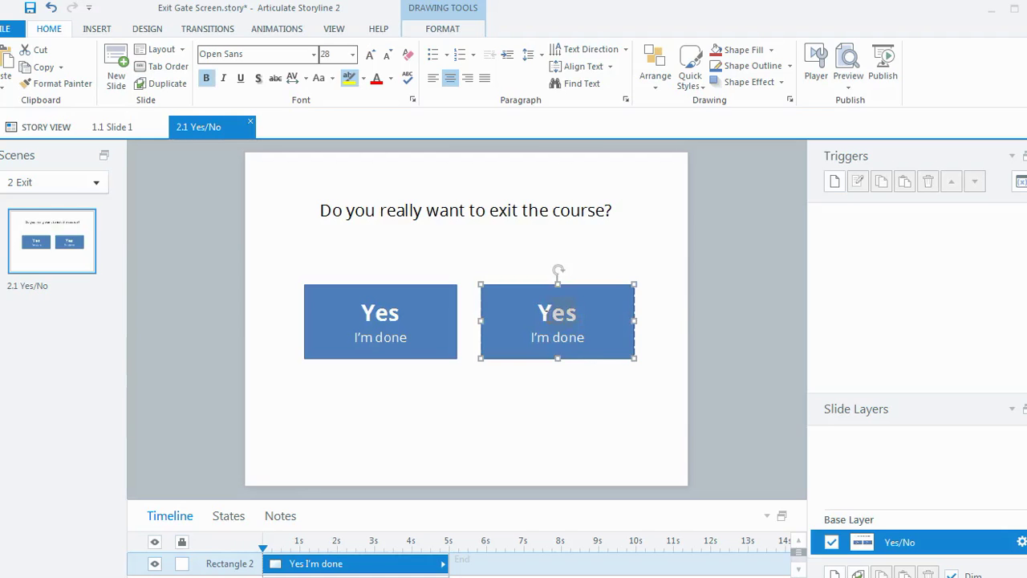
{"action": "left_click_drag", "start_coordinate": [549, 313], "coordinate": [544, 313]}
{"action": "type", "text": "No"}
{"action": "left_click_drag", "start_coordinate": [585, 337], "coordinate": [536, 334]}
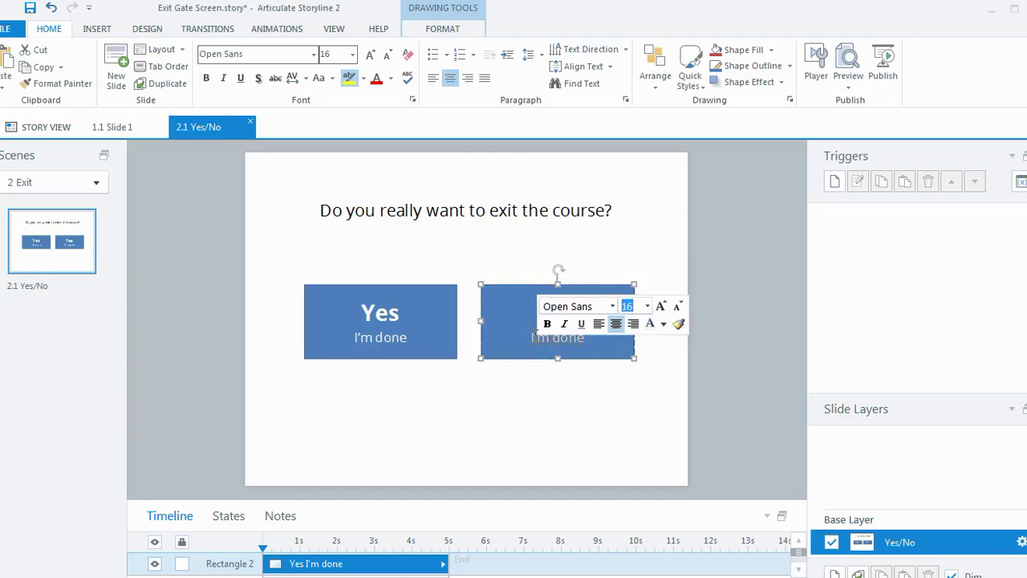
{"action": "type", "text": "I want to "}
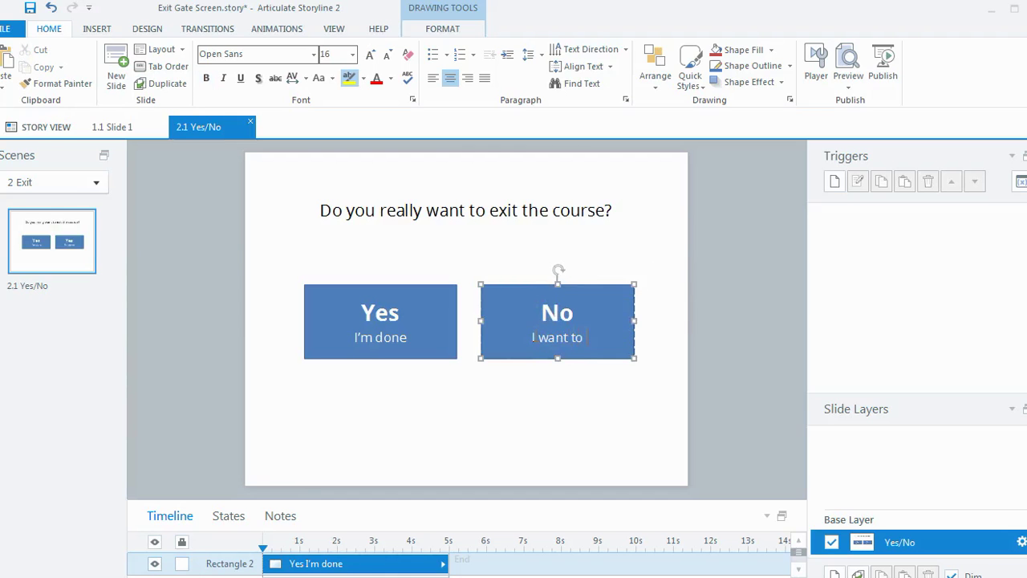
{"action": "type", "text": "stay"}
{"action": "left_click", "coordinate": [782, 517]}
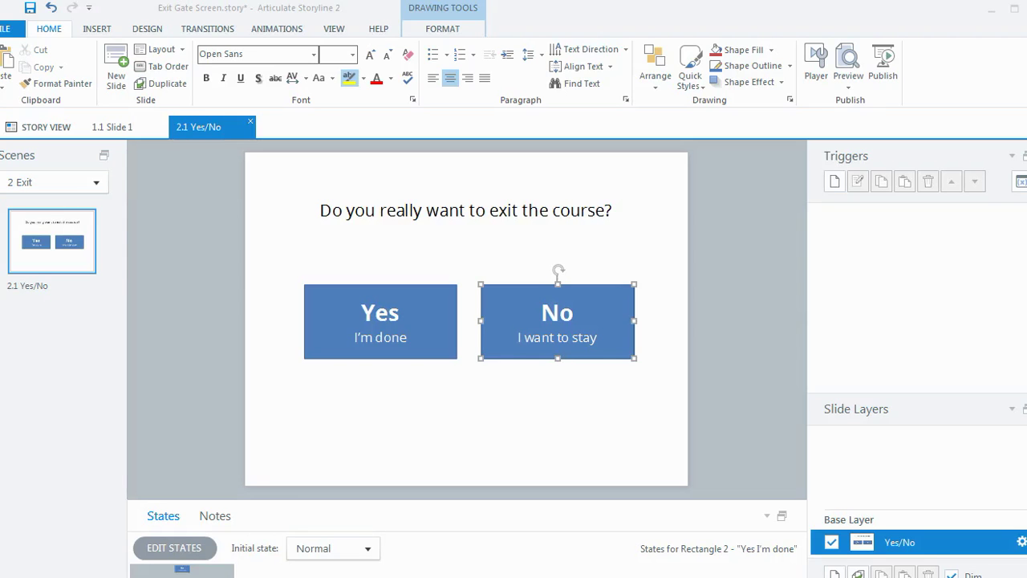
{"action": "left_click", "coordinate": [380, 321]}
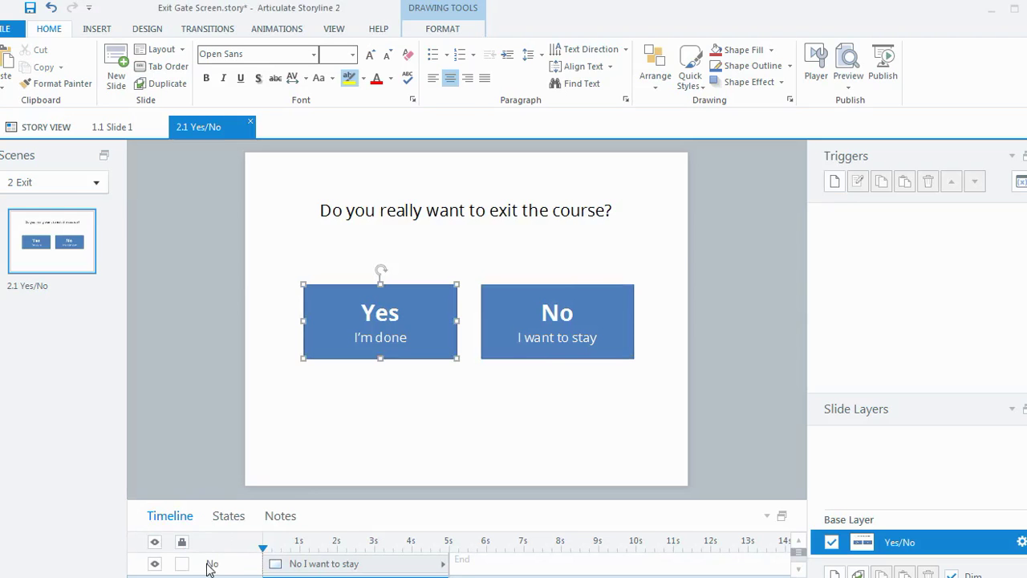
{"action": "left_click", "coordinate": [654, 407]}
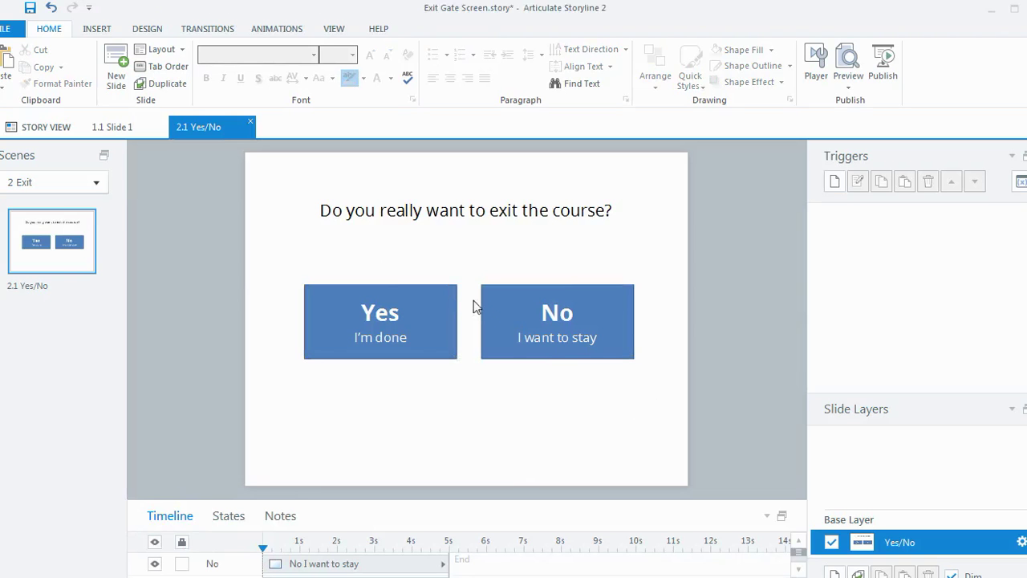
- Add an Exit course trigger to the Yes button, fired when the user clicks Yes
{"action": "left_click", "coordinate": [444, 285]}
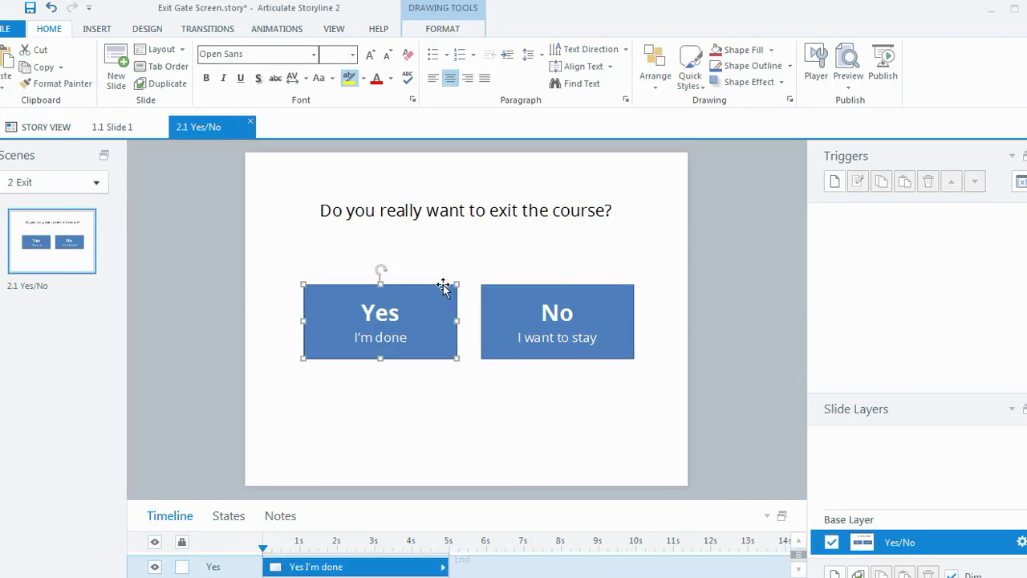
{"action": "left_click", "coordinate": [834, 182]}
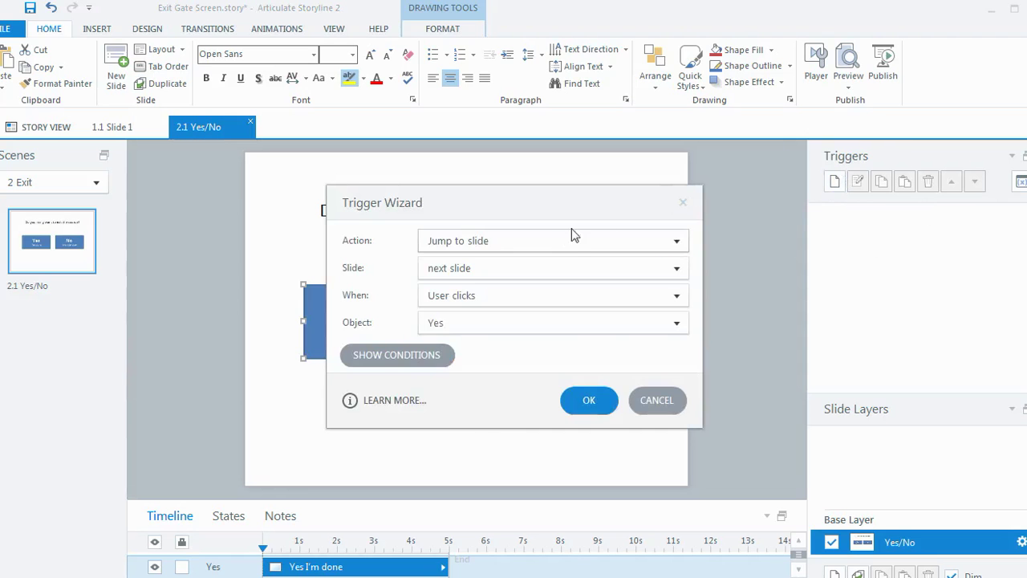
{"action": "left_click", "coordinate": [674, 240]}
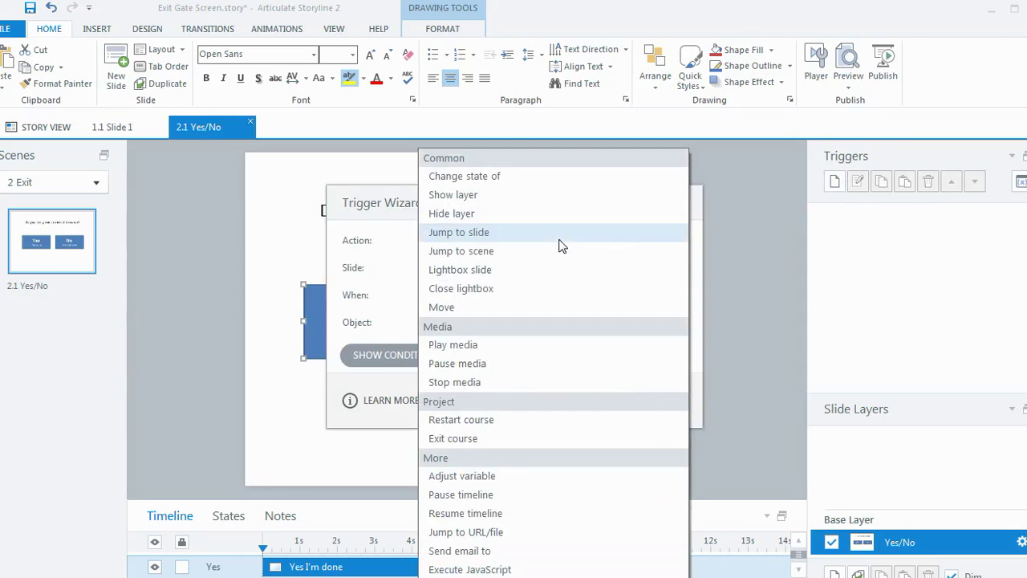
{"action": "left_click", "coordinate": [489, 439]}
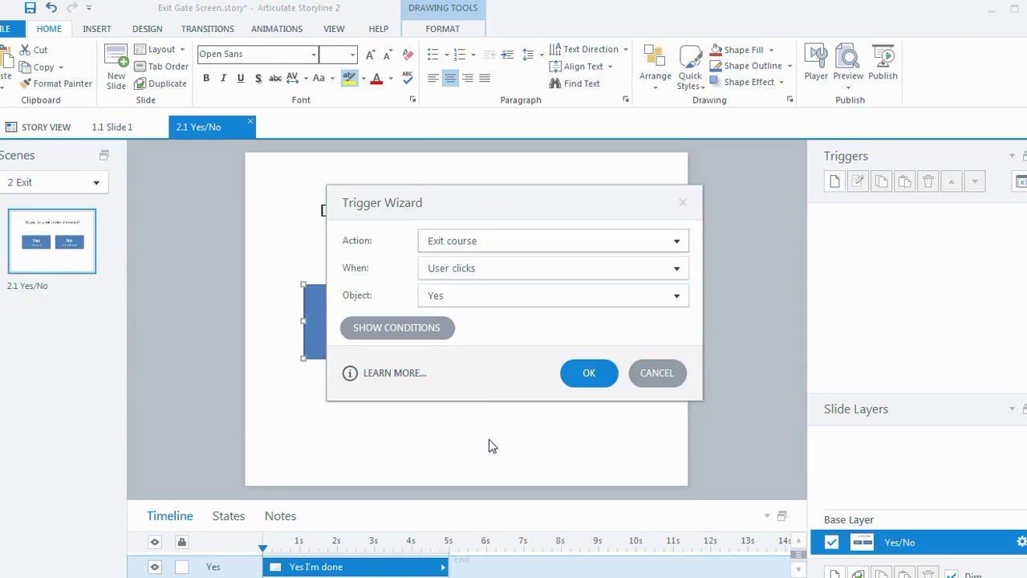
{"action": "left_click", "coordinate": [480, 304]}
{"action": "left_click", "coordinate": [589, 372]}
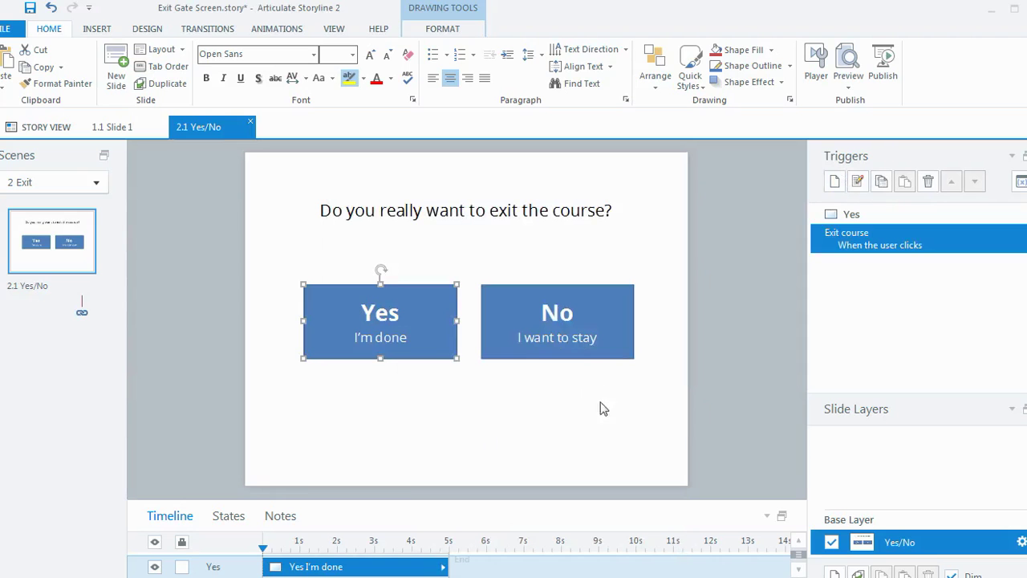
- Add a Close lightbox trigger with object No, fired when the user clicks the No button
{"action": "left_click", "coordinate": [834, 183]}
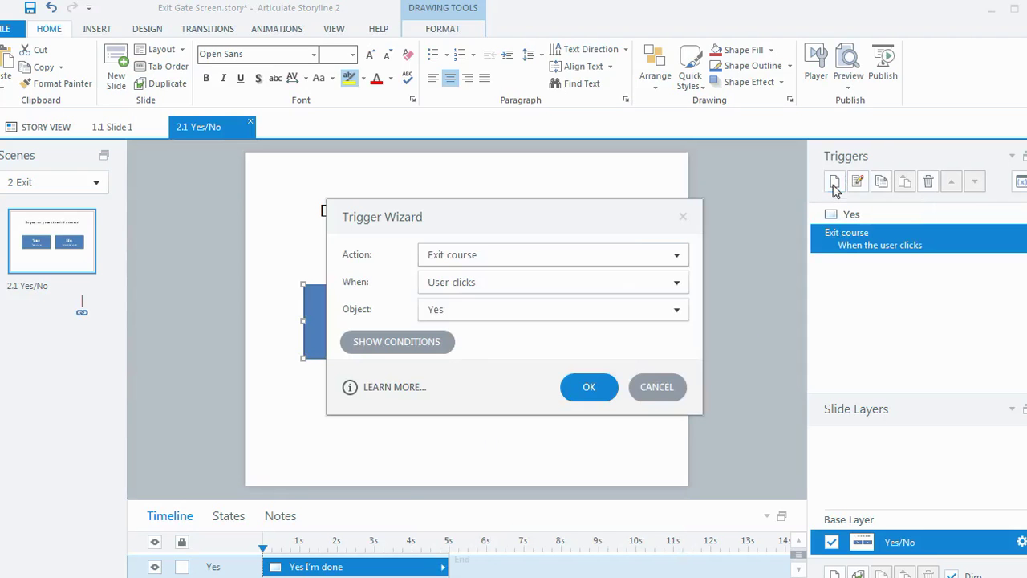
{"action": "left_click", "coordinate": [515, 255]}
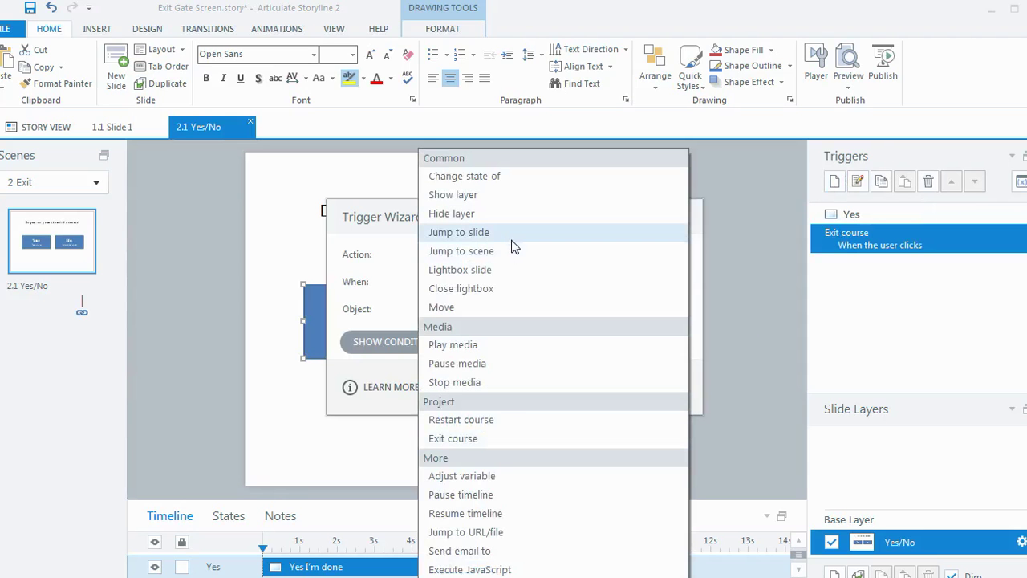
{"action": "left_click", "coordinate": [494, 288]}
{"action": "left_click", "coordinate": [484, 312]}
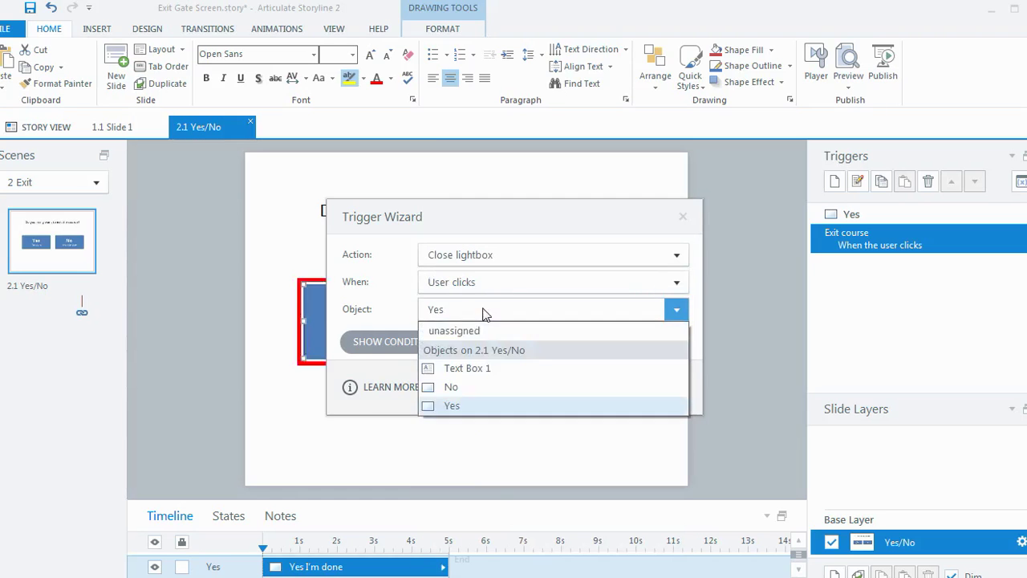
{"action": "left_click", "coordinate": [472, 383]}
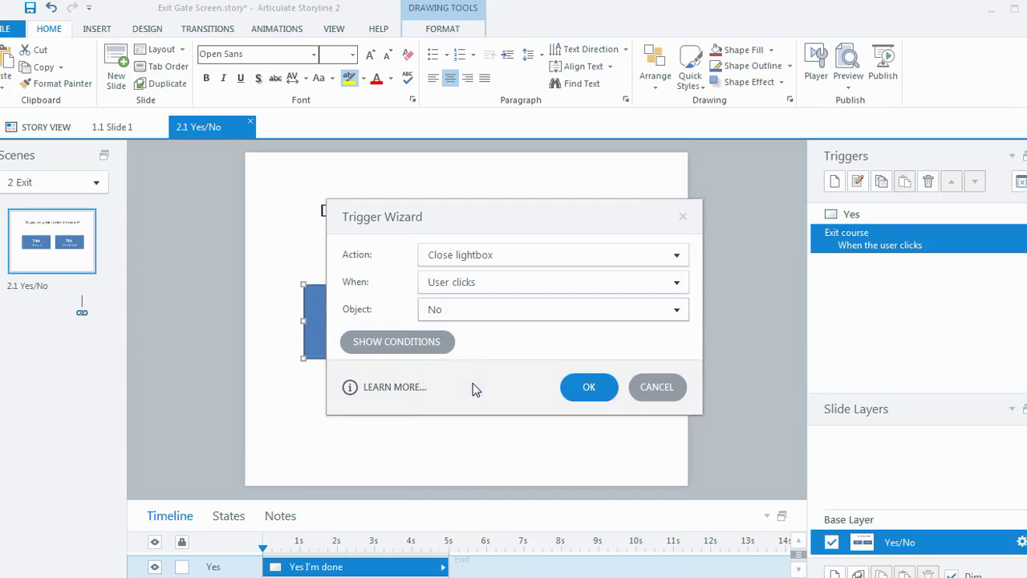
{"action": "left_click", "coordinate": [589, 387]}
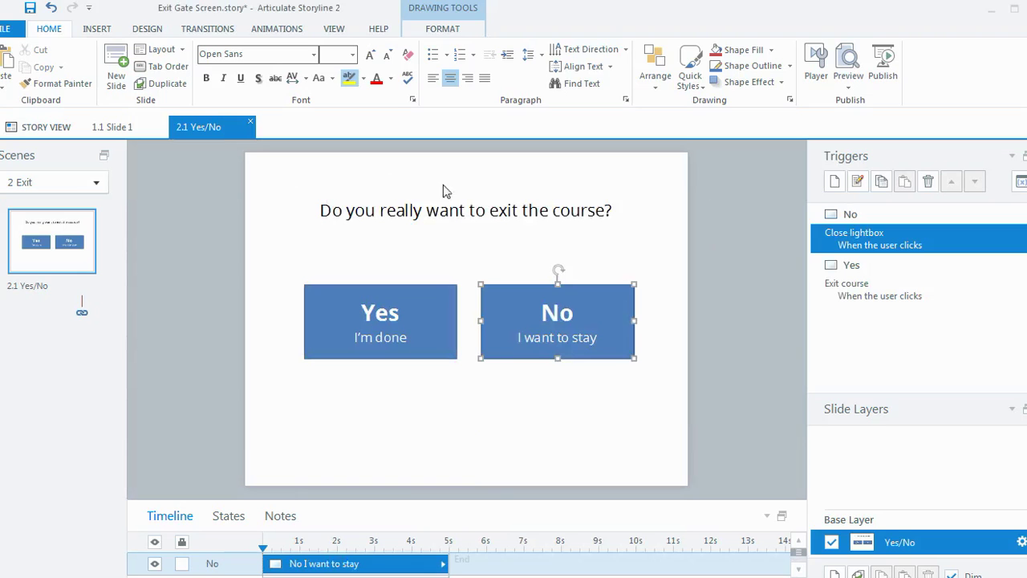
- Return to Story View and select slide 2.1 Yes/No in the Exit scene
{"action": "left_click", "coordinate": [61, 129]}
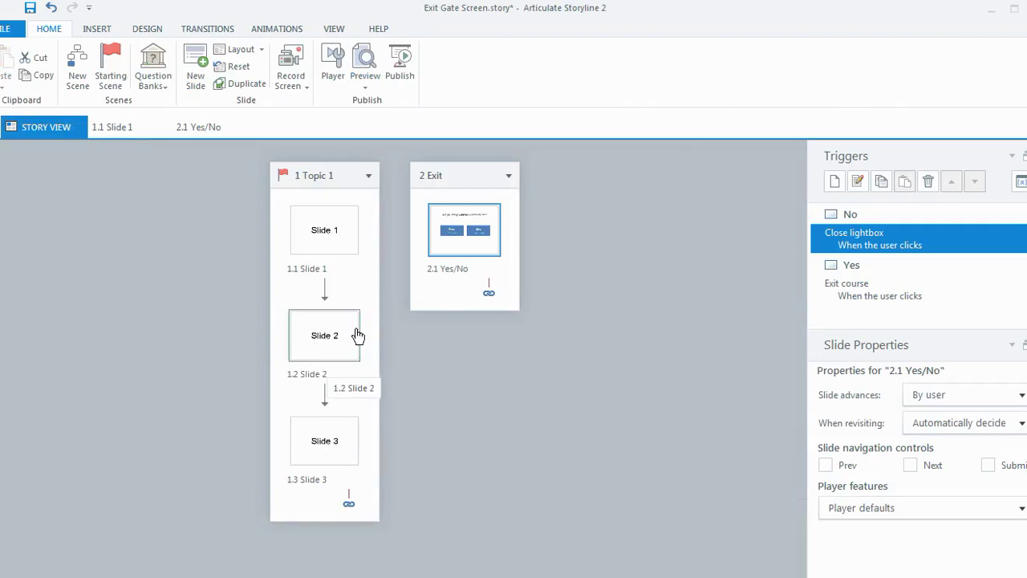
{"action": "left_click", "coordinate": [467, 245]}
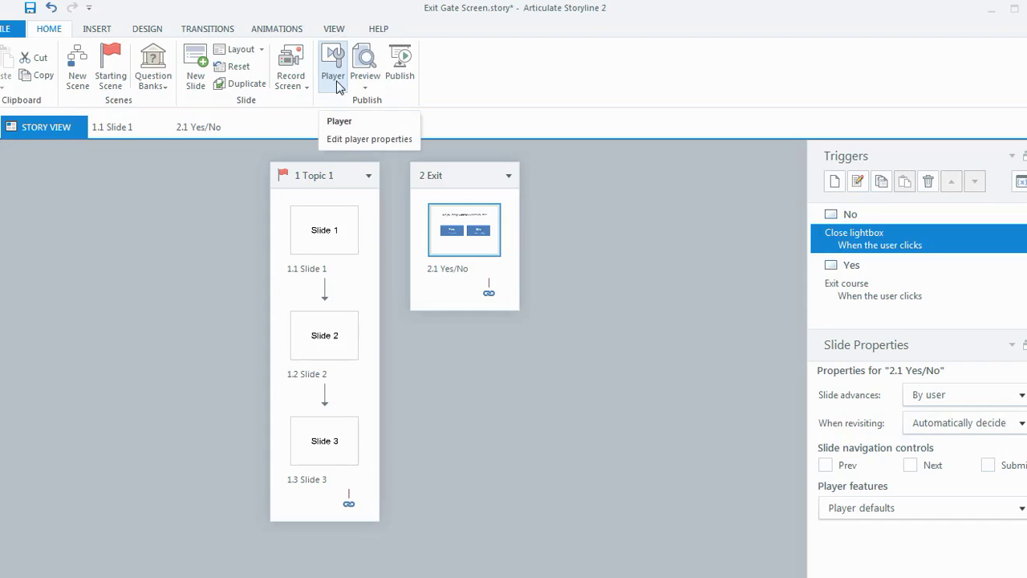
{"action": "left_click", "coordinate": [334, 74]}
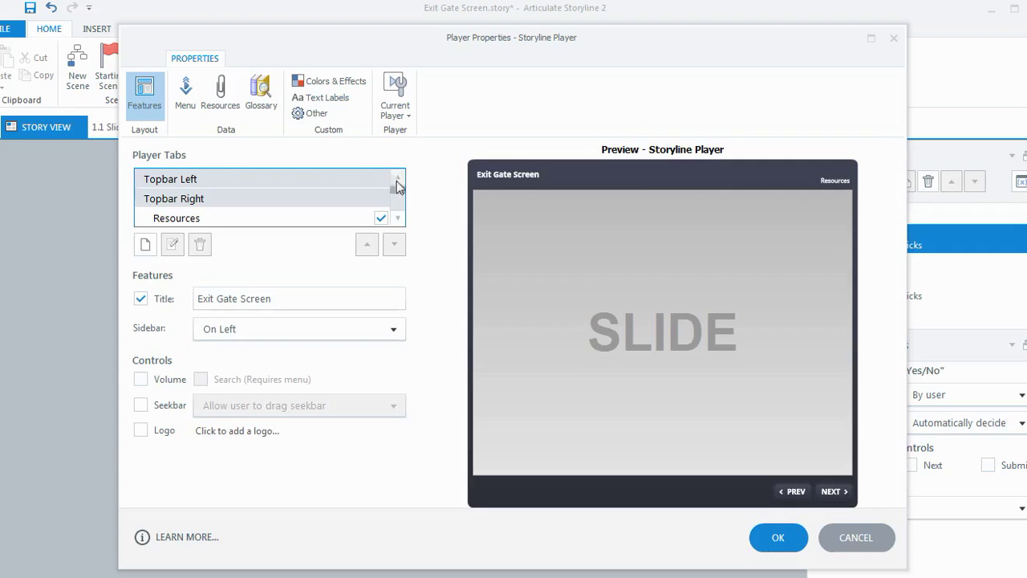
{"action": "left_click", "coordinate": [398, 222]}
{"action": "left_click", "coordinate": [399, 222]}
{"action": "left_click", "coordinate": [399, 222]}
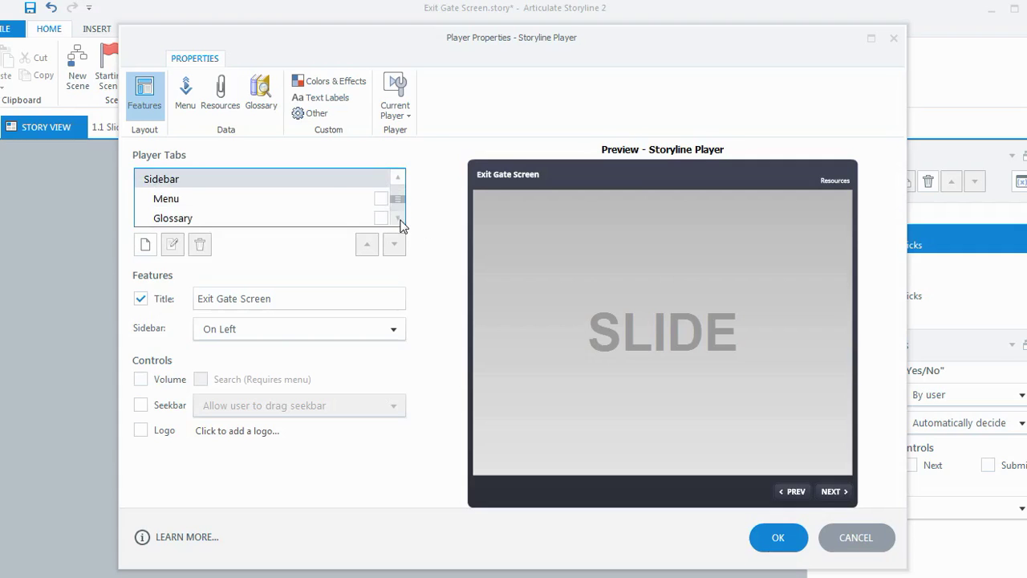
{"action": "left_click", "coordinate": [397, 177]}
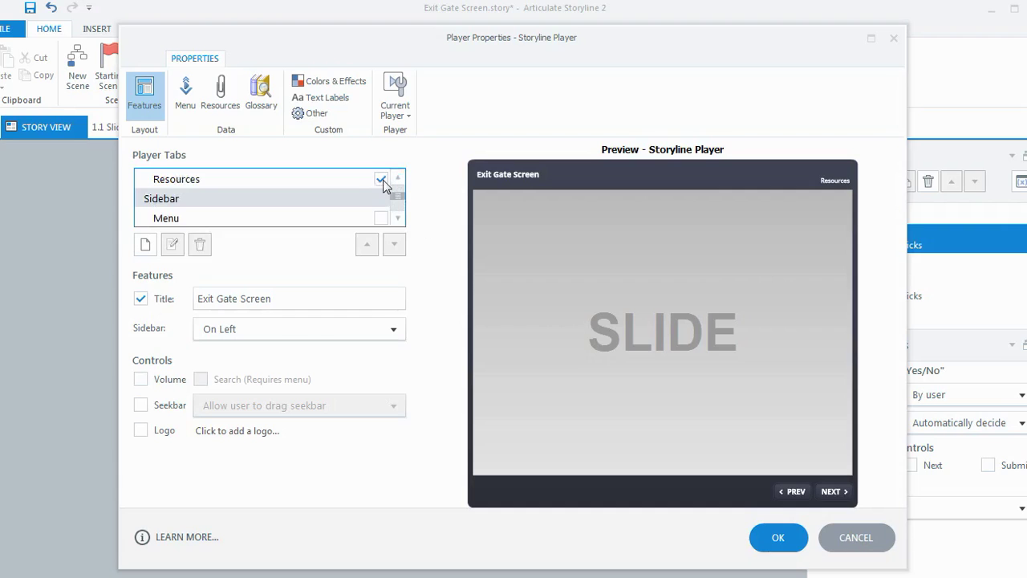
{"action": "left_click", "coordinate": [382, 181]}
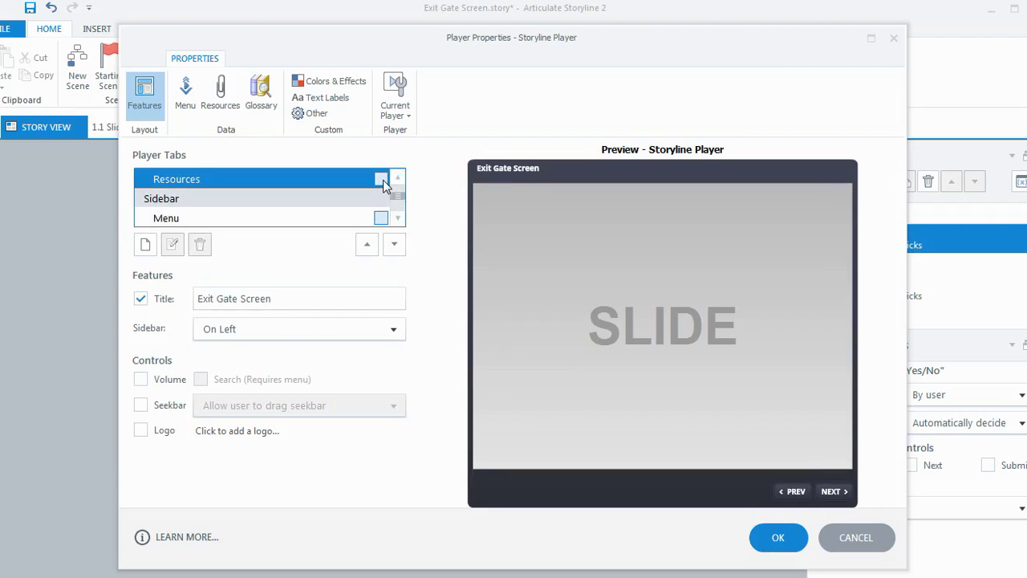
{"action": "left_click", "coordinate": [381, 179]}
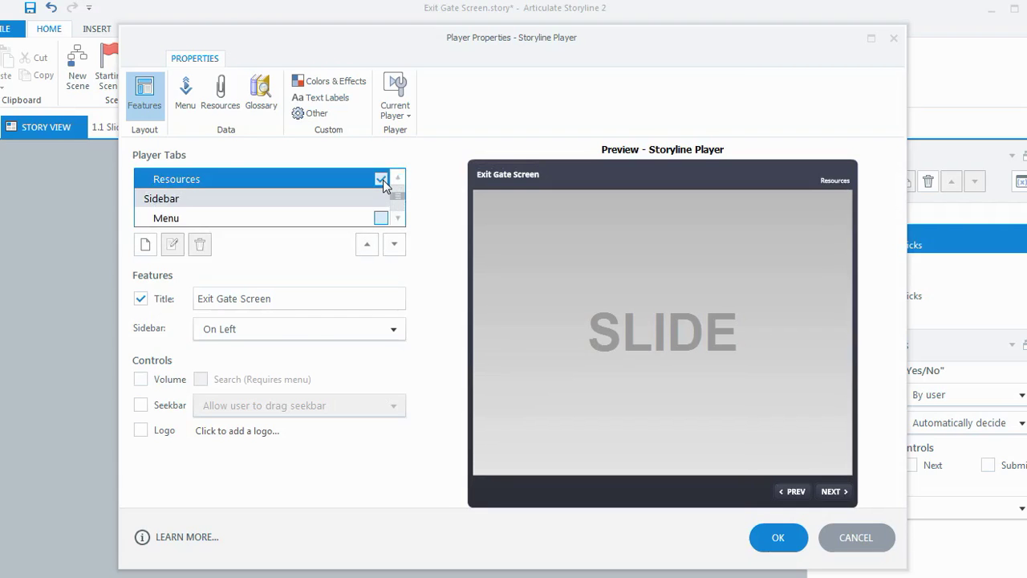
{"action": "left_click", "coordinate": [397, 219]}
{"action": "left_click", "coordinate": [398, 220]}
{"action": "left_click", "coordinate": [397, 219]}
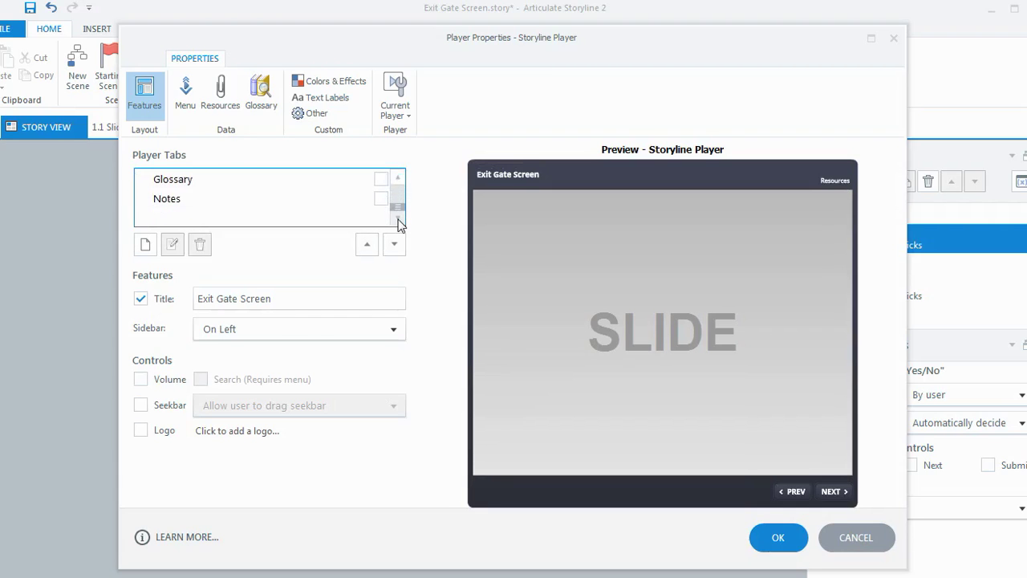
- Create a player tab named Exit, aligned Topbar Right, that lightboxes slide 2.1 Yes/No
{"action": "left_click", "coordinate": [146, 245]}
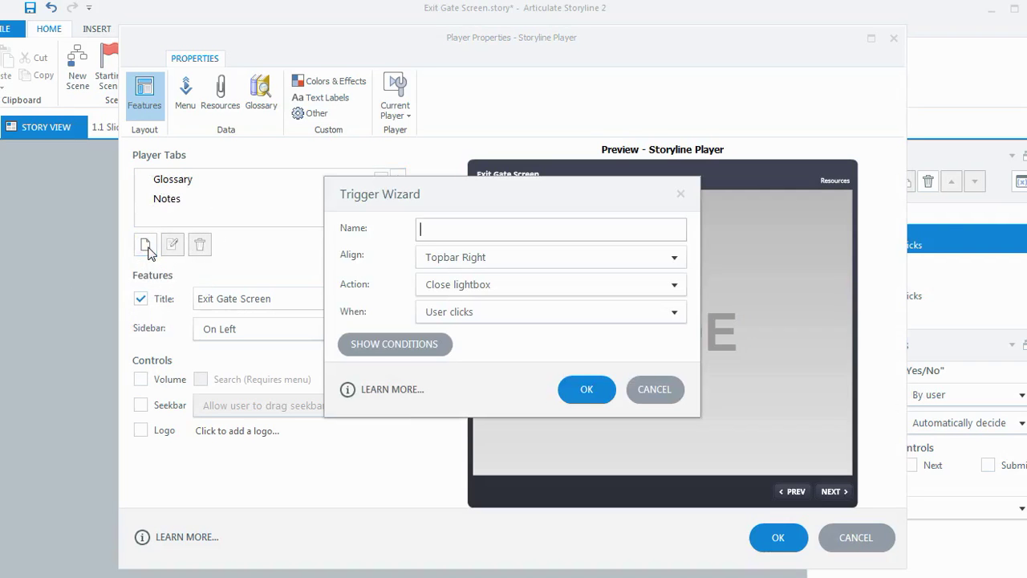
{"action": "type", "text": "Exit"}
{"action": "left_click", "coordinate": [448, 268]}
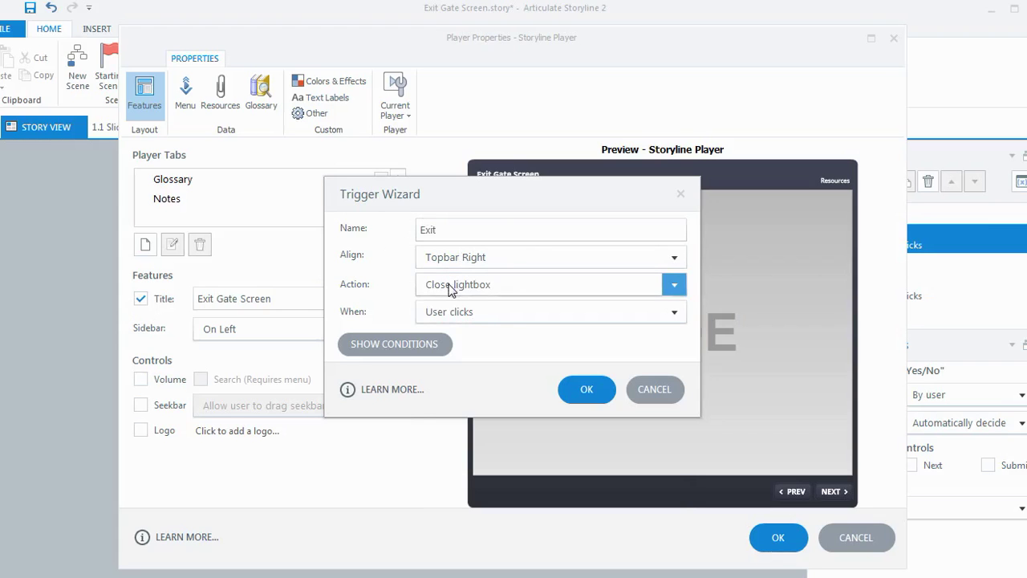
{"action": "left_click", "coordinate": [450, 284]}
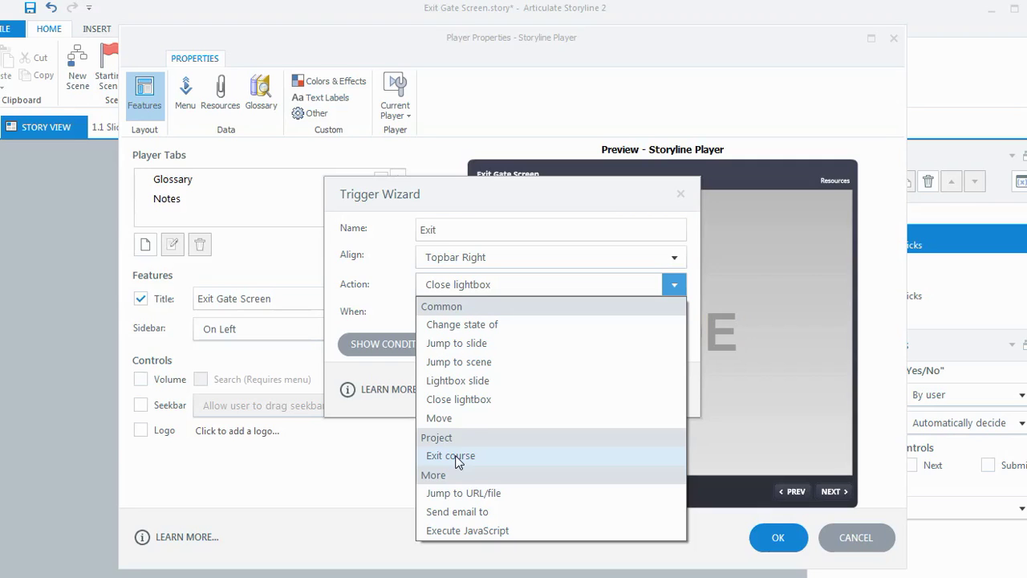
{"action": "left_click", "coordinate": [462, 384]}
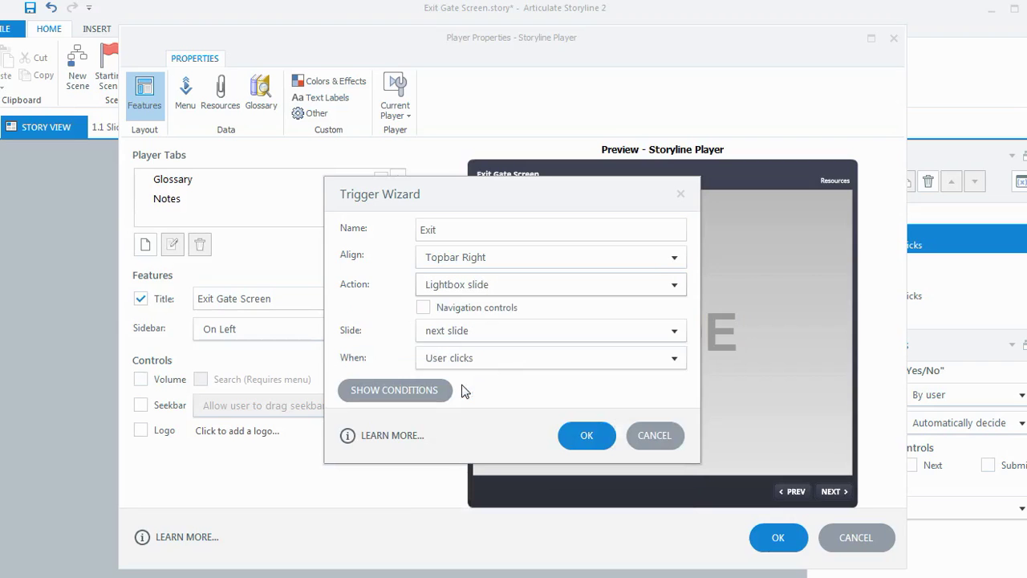
{"action": "left_click", "coordinate": [454, 336]}
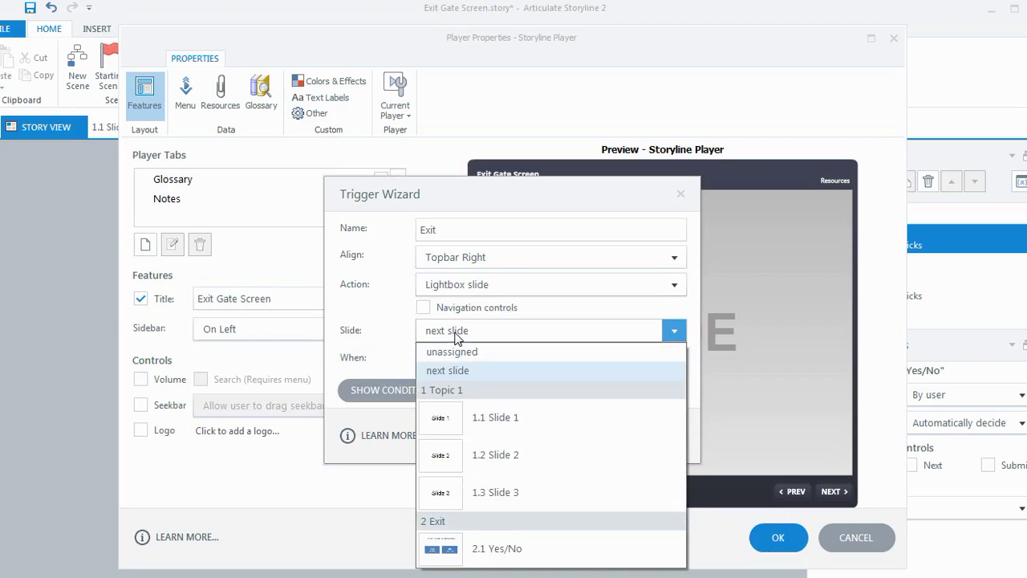
{"action": "left_click", "coordinate": [481, 556]}
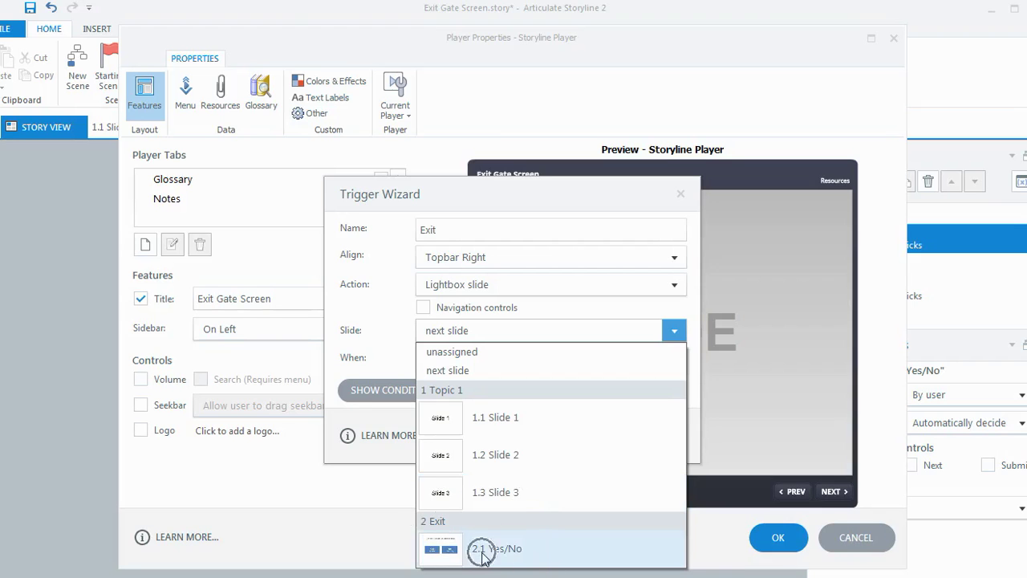
{"action": "left_click", "coordinate": [482, 553]}
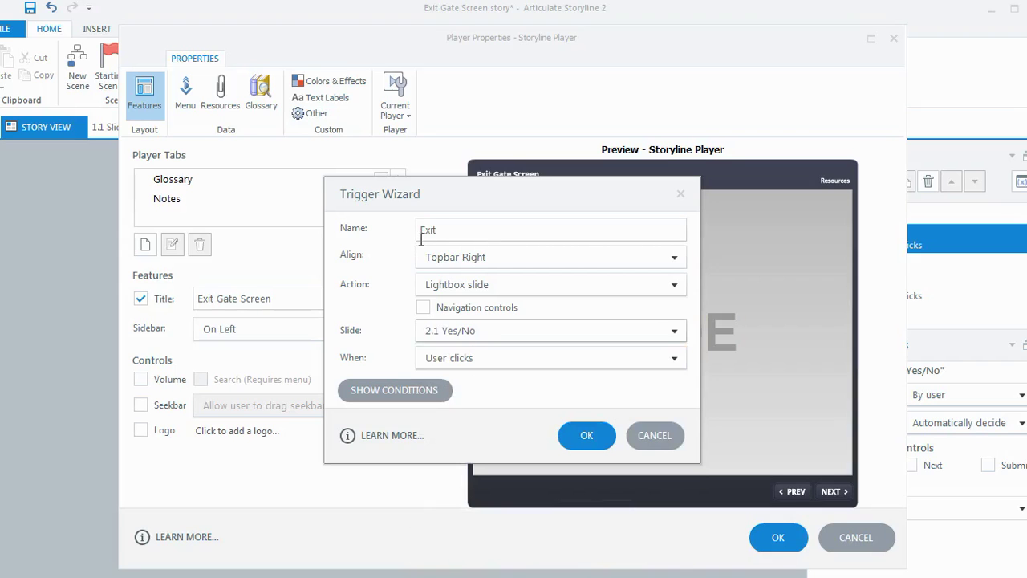
{"action": "left_click", "coordinate": [587, 437]}
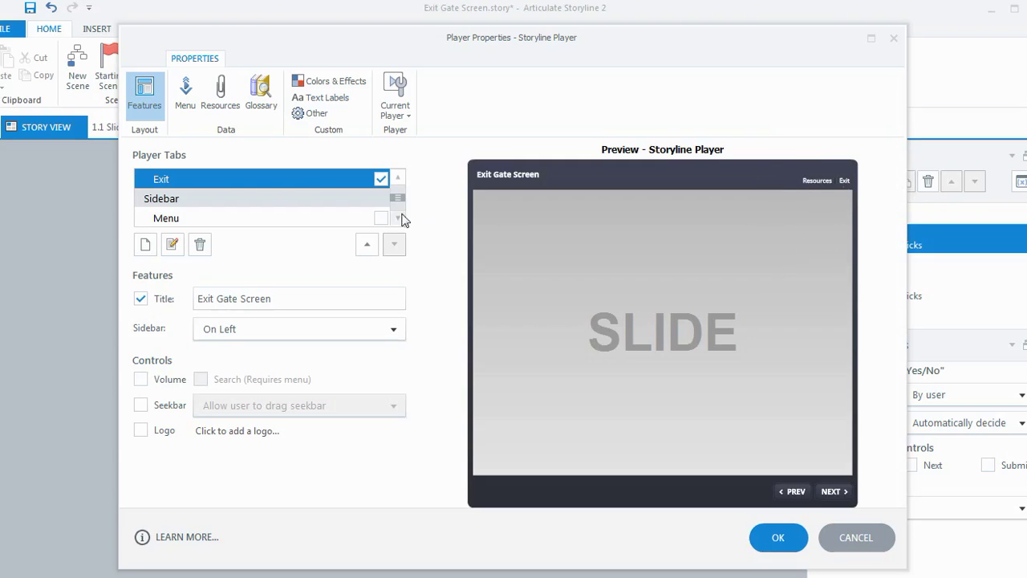
- Position the Exit tab just left of Resources and apply the Player Properties
{"action": "left_click", "coordinate": [232, 182]}
{"action": "left_click", "coordinate": [369, 248]}
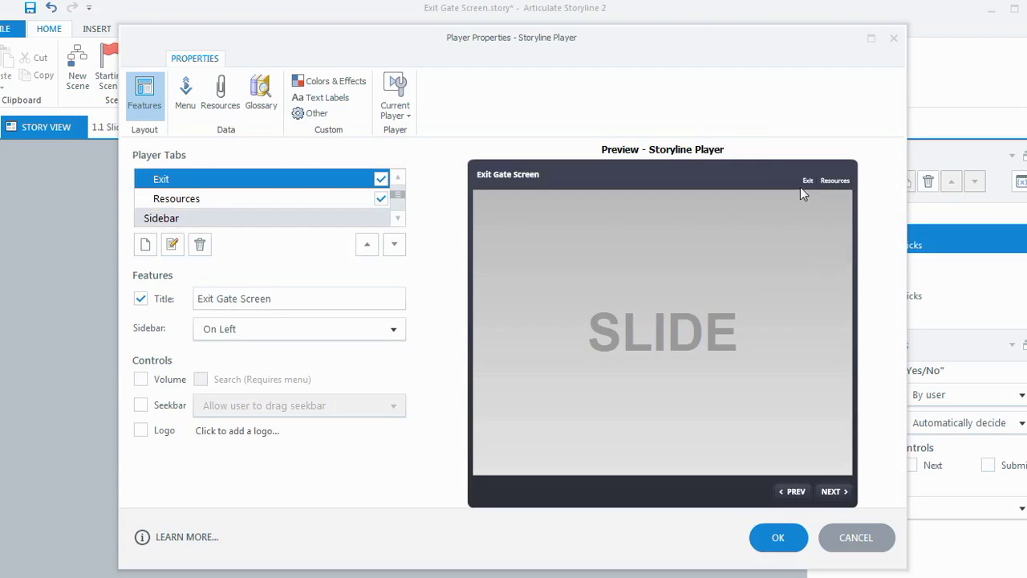
{"action": "left_click", "coordinate": [368, 246]}
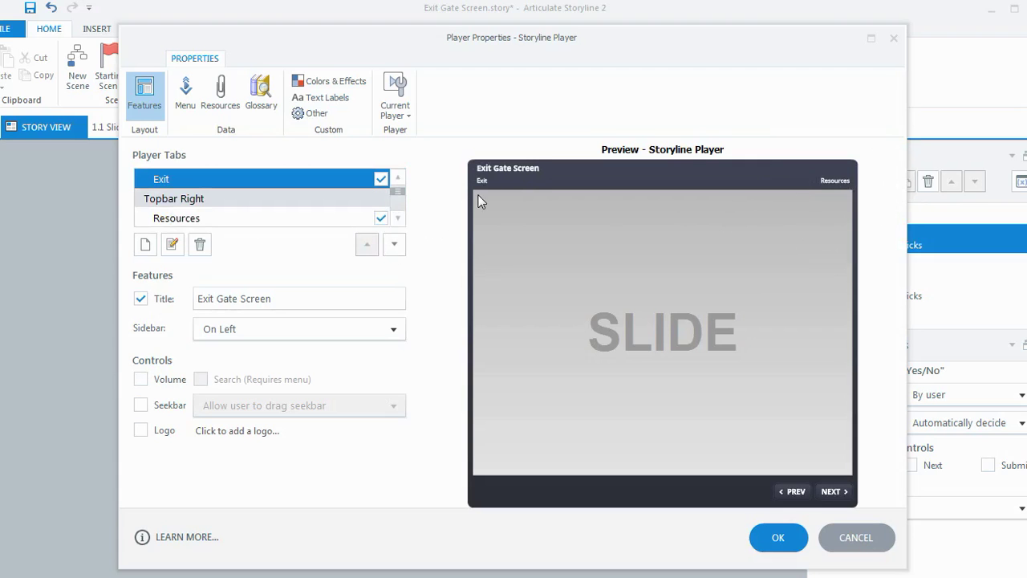
{"action": "left_click", "coordinate": [394, 245]}
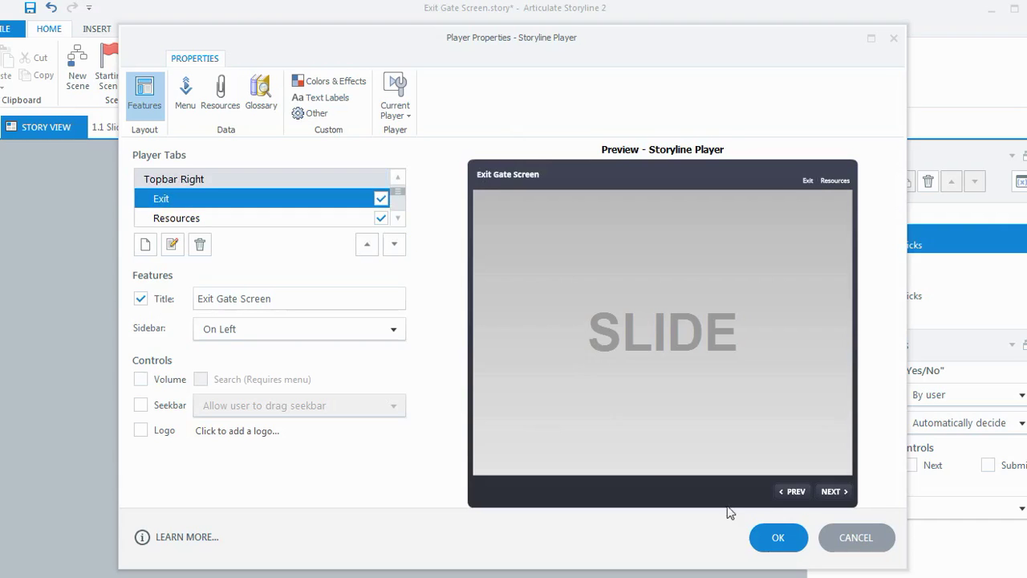
{"action": "left_click", "coordinate": [775, 539]}
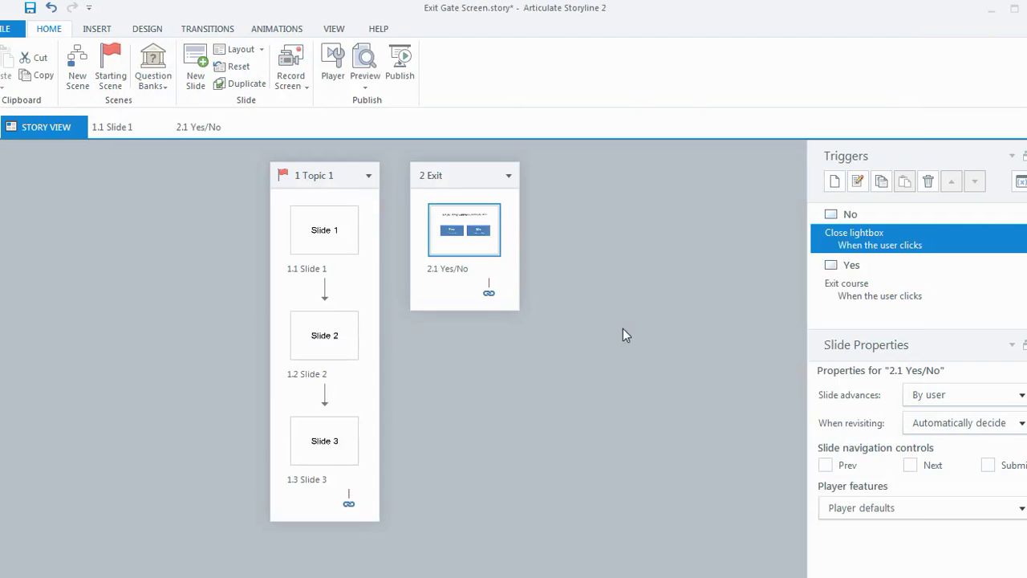
- Preview the entire project from the Home ribbon's Preview menu
{"action": "left_click", "coordinate": [369, 90]}
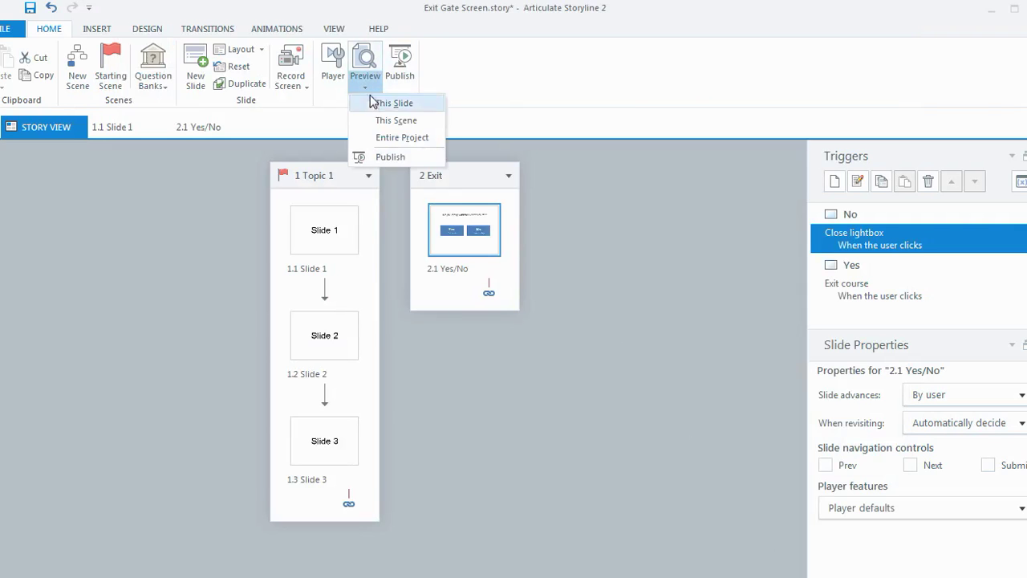
{"action": "left_click", "coordinate": [383, 142]}
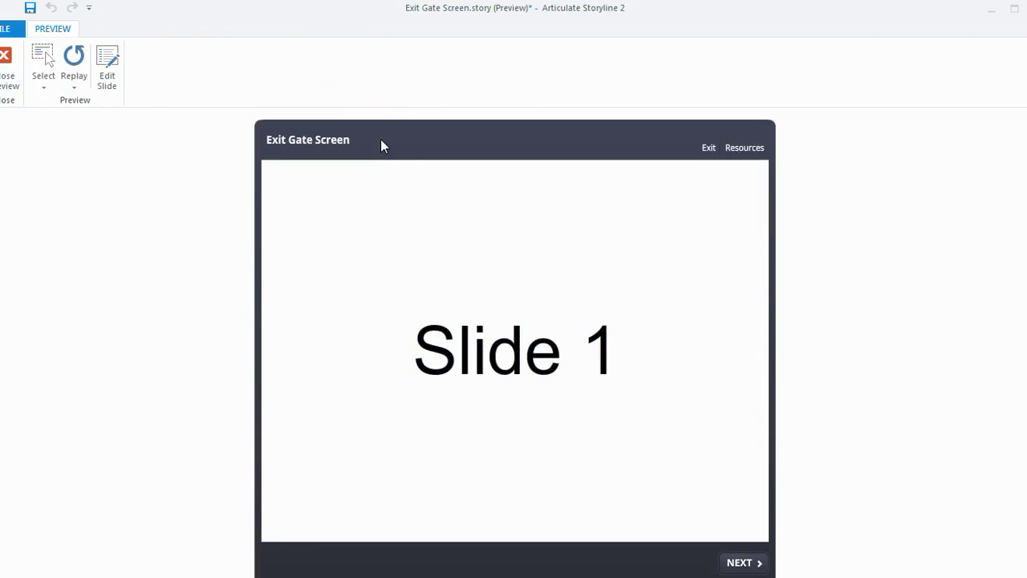
- Test the Exit tab's Yes/No lightbox on Slides 1, 2 and 3, choosing No to stay
{"action": "left_click", "coordinate": [709, 151]}
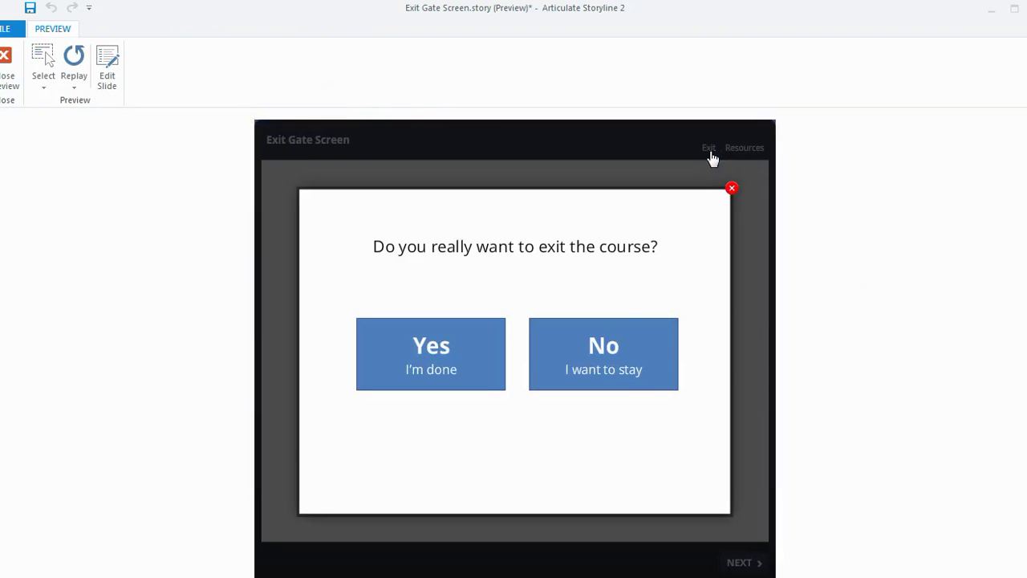
{"action": "left_click", "coordinate": [612, 349]}
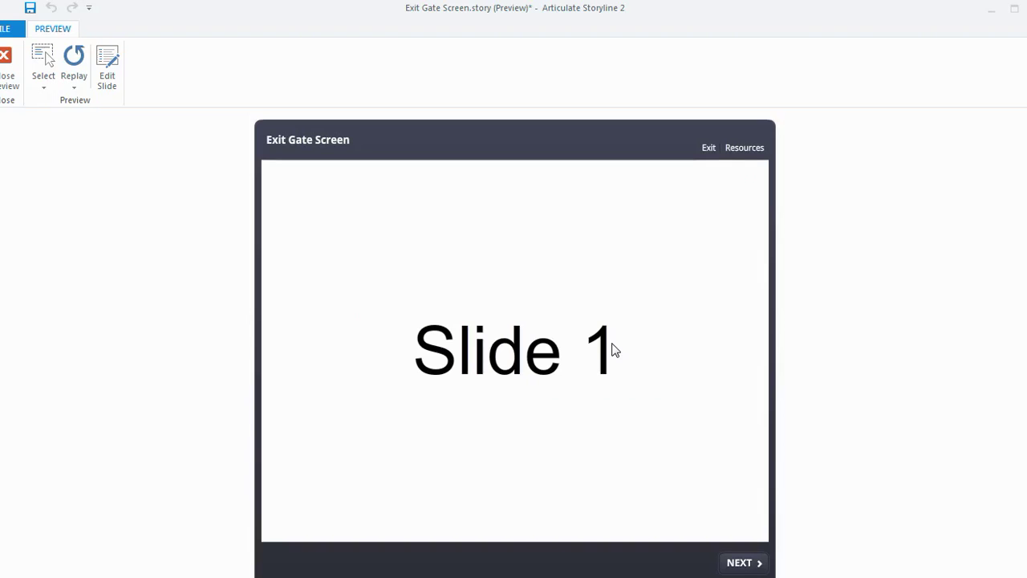
{"action": "left_click", "coordinate": [738, 570]}
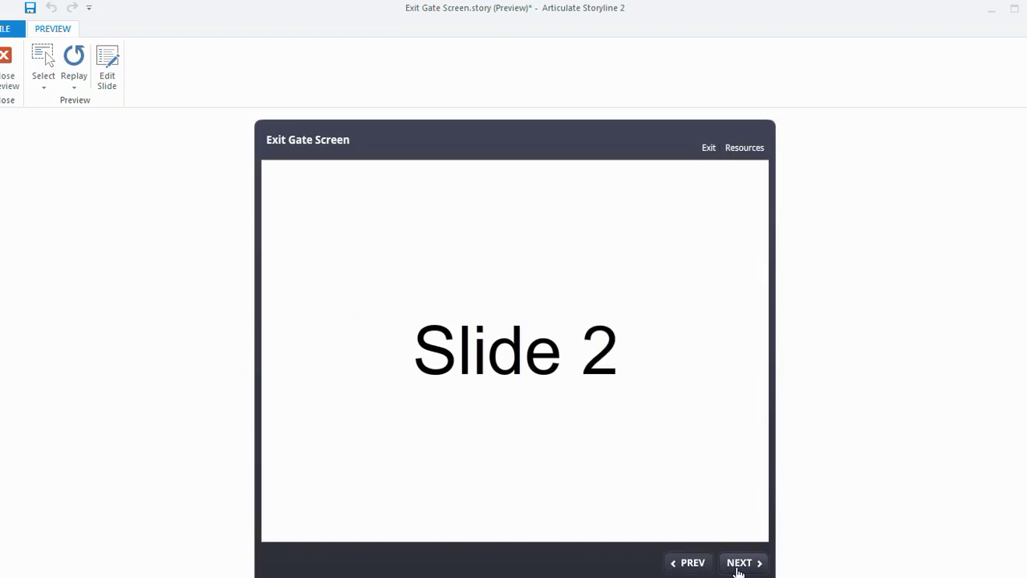
{"action": "left_click", "coordinate": [711, 151]}
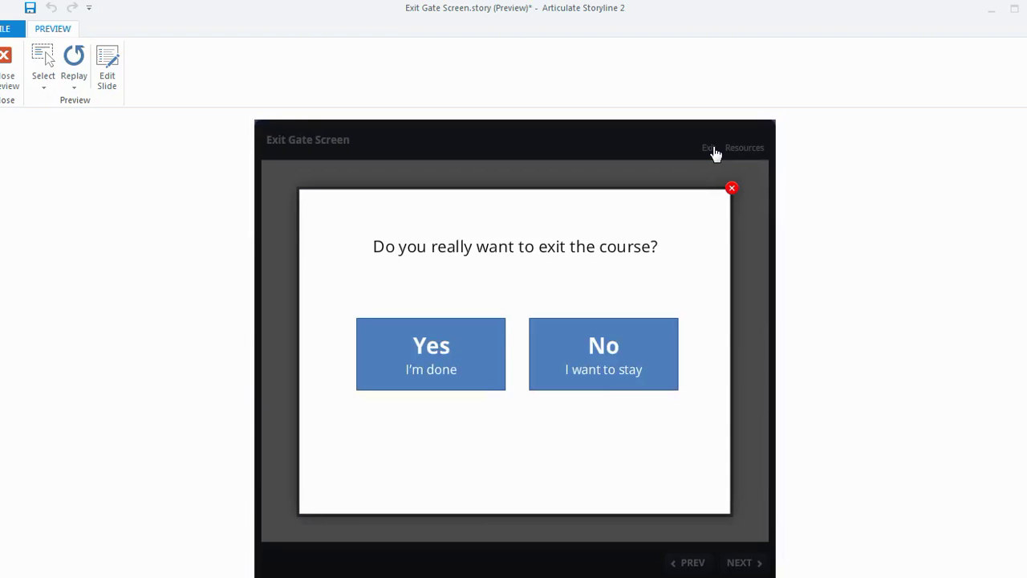
{"action": "left_click", "coordinate": [628, 353]}
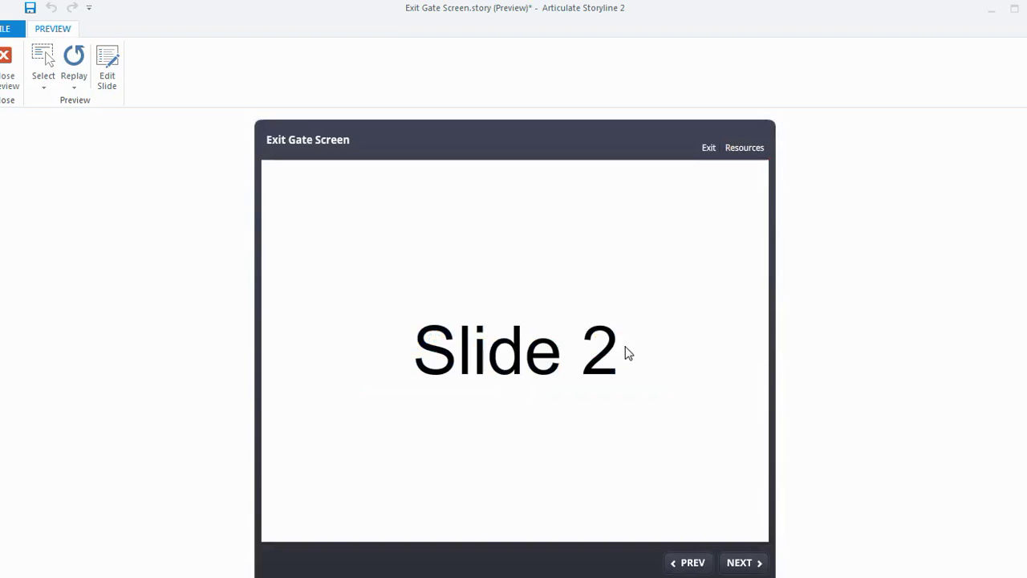
{"action": "left_click", "coordinate": [743, 565]}
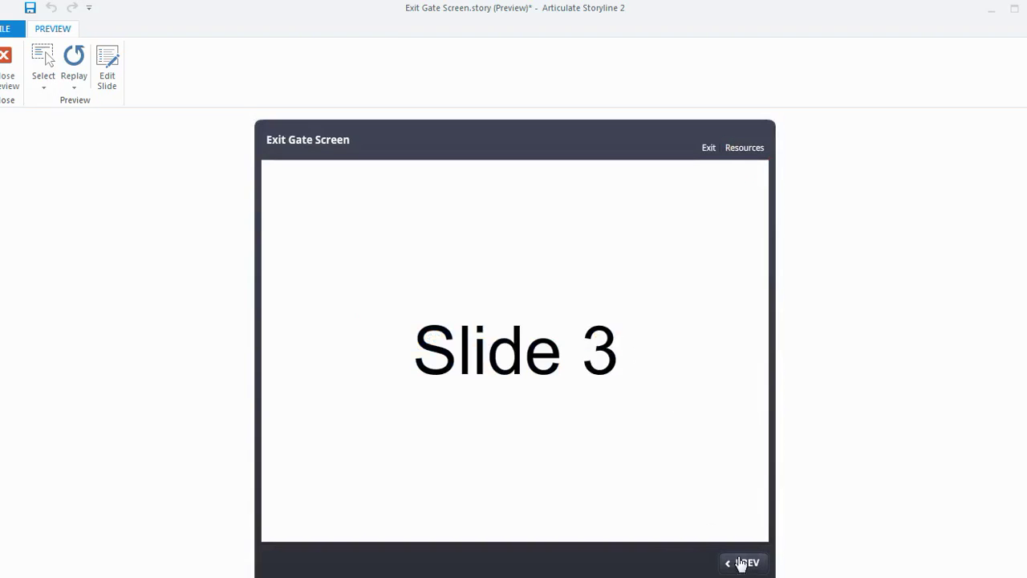
{"action": "left_click", "coordinate": [709, 149]}
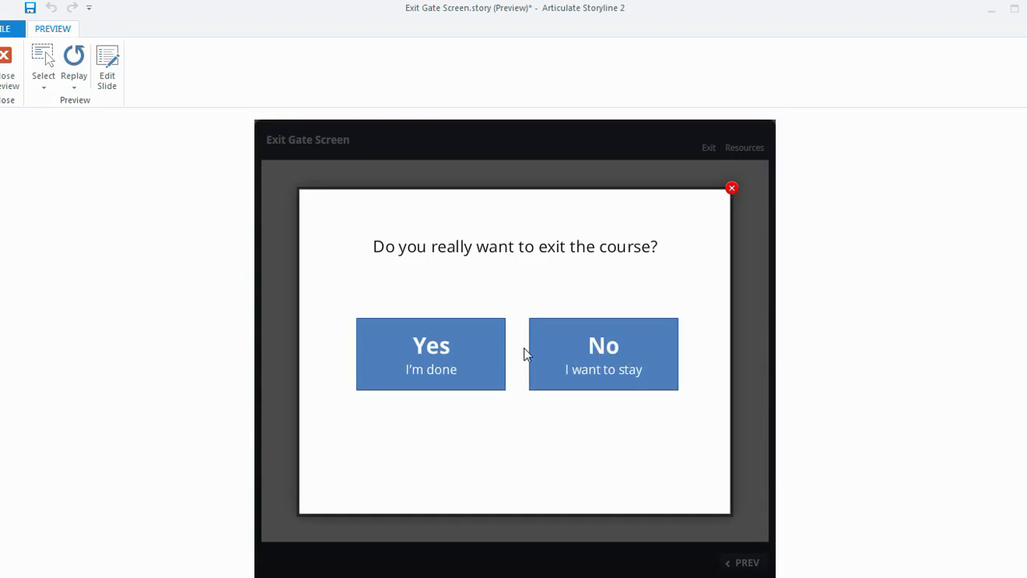
- Close the preview to return to Story View
{"action": "left_click", "coordinate": [450, 359]}
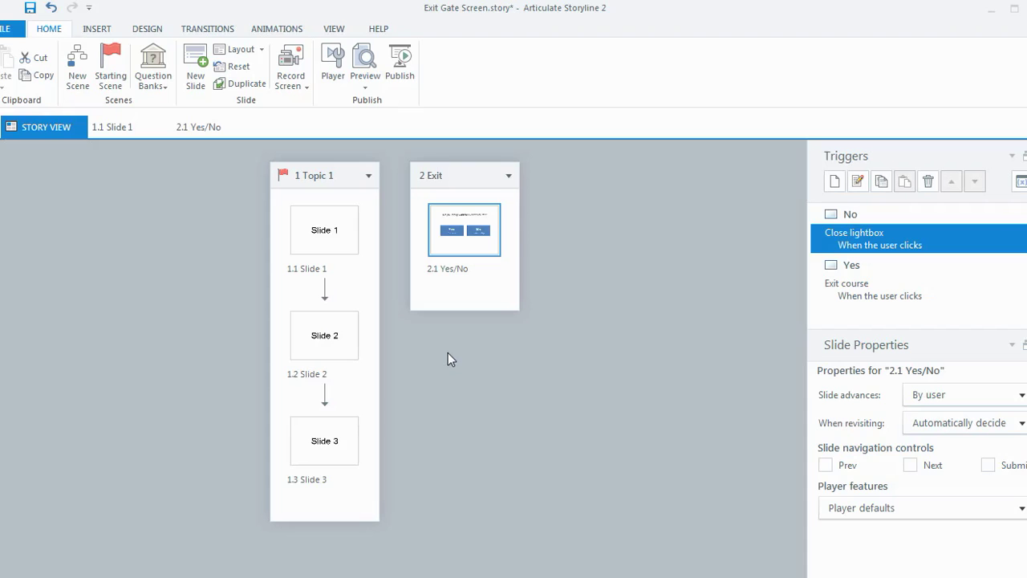